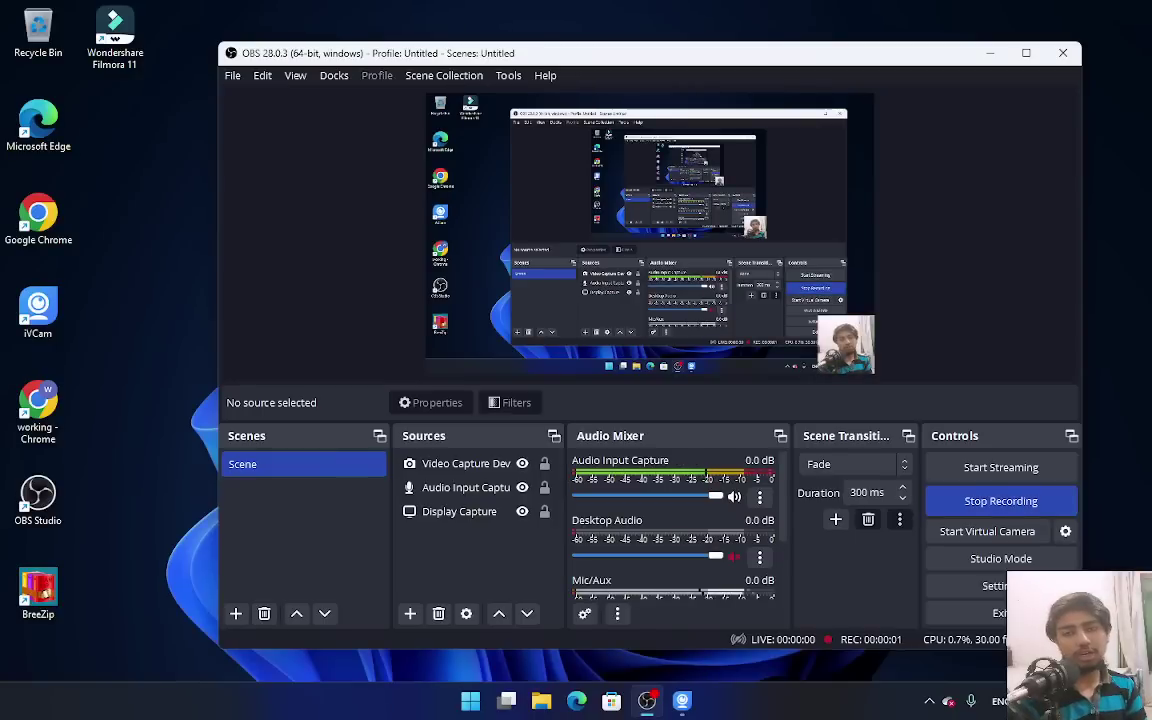
Minimize the OBS window and refresh the desktop several times.
{"action": "left_click", "coordinate": [990, 53]}
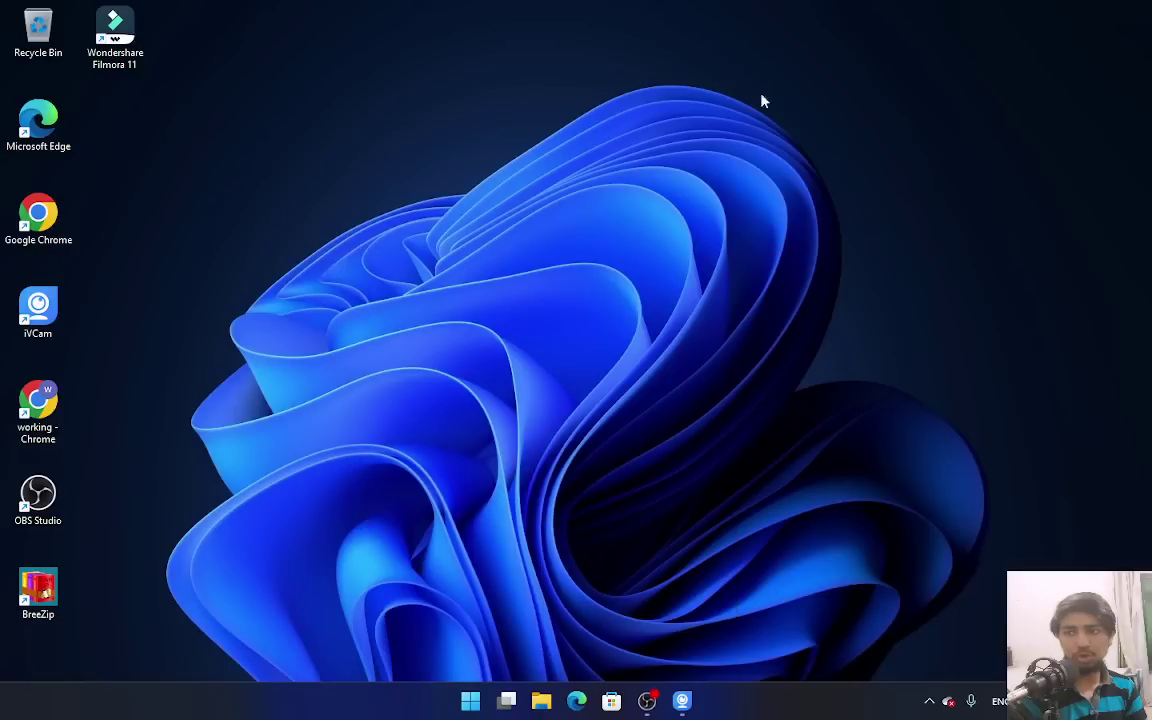
{"action": "right_click", "coordinate": [640, 97]}
{"action": "left_click", "coordinate": [733, 165]}
{"action": "right_click", "coordinate": [702, 170]}
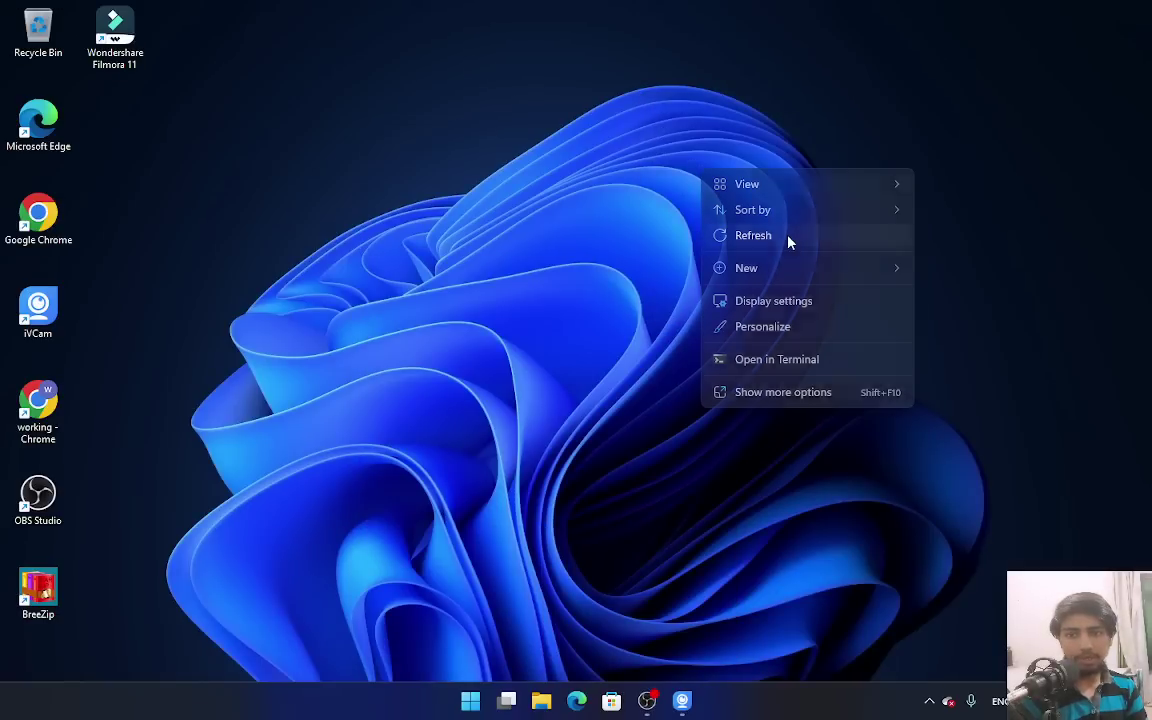
{"action": "left_click", "coordinate": [788, 238]}
{"action": "right_click", "coordinate": [789, 238]}
{"action": "left_click", "coordinate": [836, 301]}
{"action": "right_click", "coordinate": [840, 298]}
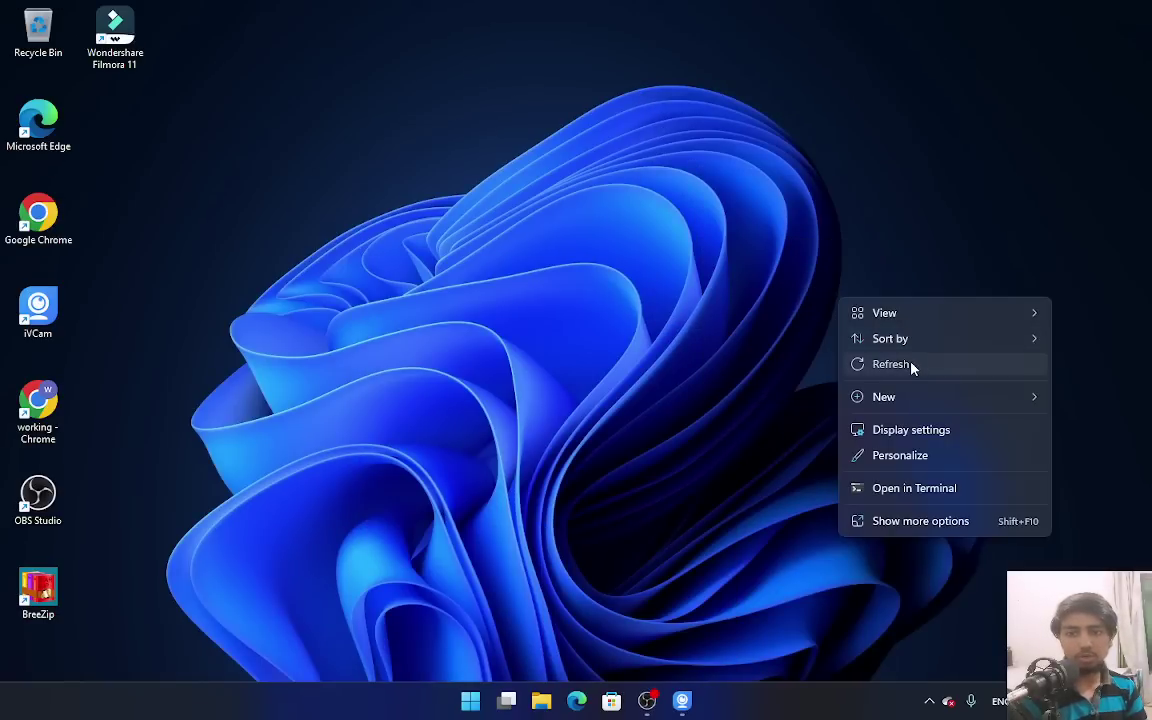
{"action": "left_click", "coordinate": [912, 368]}
{"action": "right_click", "coordinate": [797, 70]}
{"action": "left_click", "coordinate": [816, 140]}
{"action": "right_click", "coordinate": [816, 142]}
{"action": "left_click", "coordinate": [855, 200]}
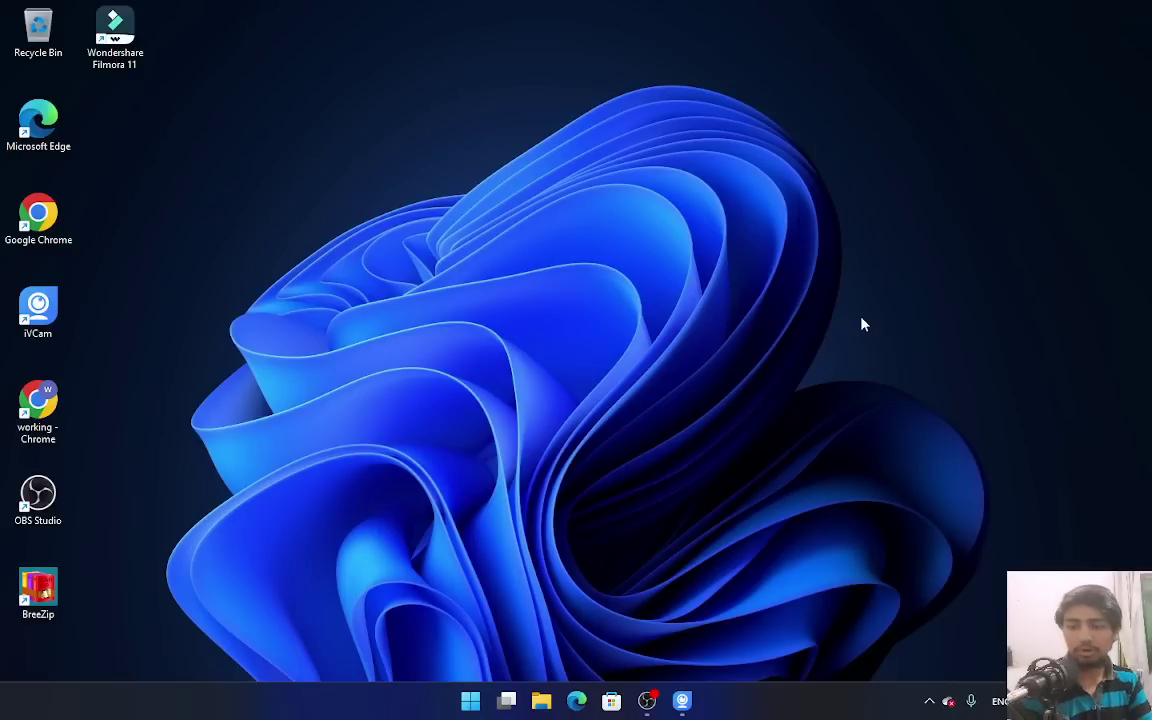
Open Microsoft Store and reposition its window near the upper middle of the desktop.
{"action": "left_click", "coordinate": [620, 701]}
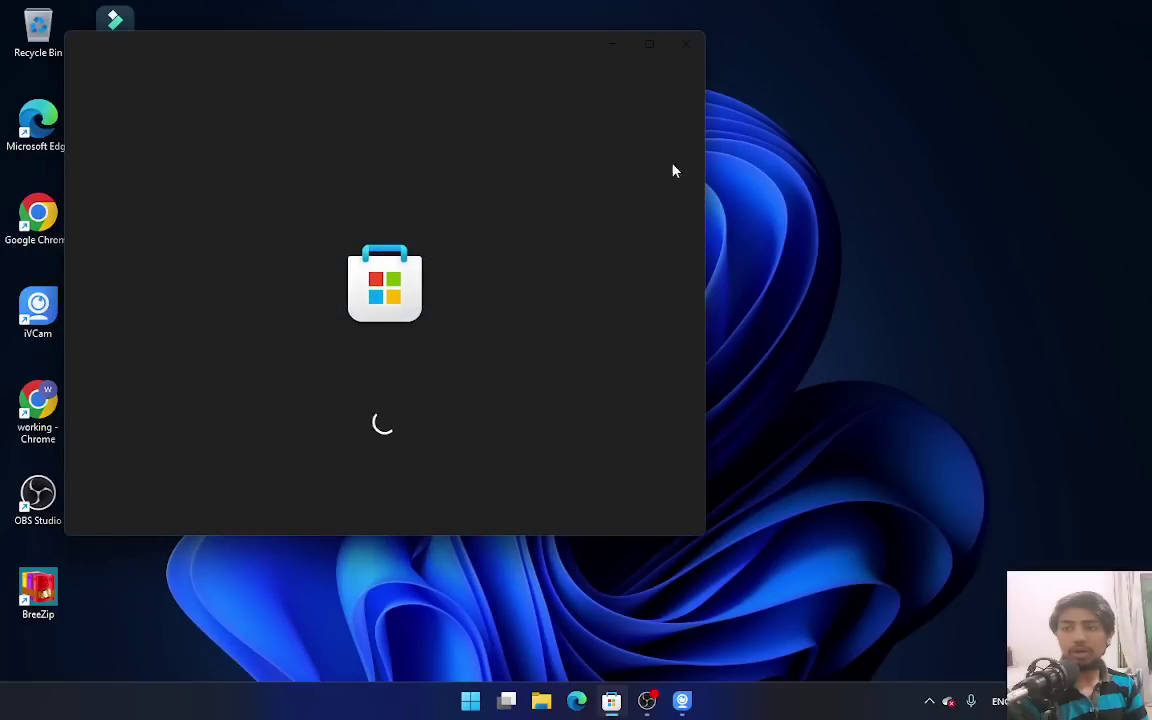
{"action": "left_click_drag", "start_coordinate": [538, 62], "coordinate": [679, 92]}
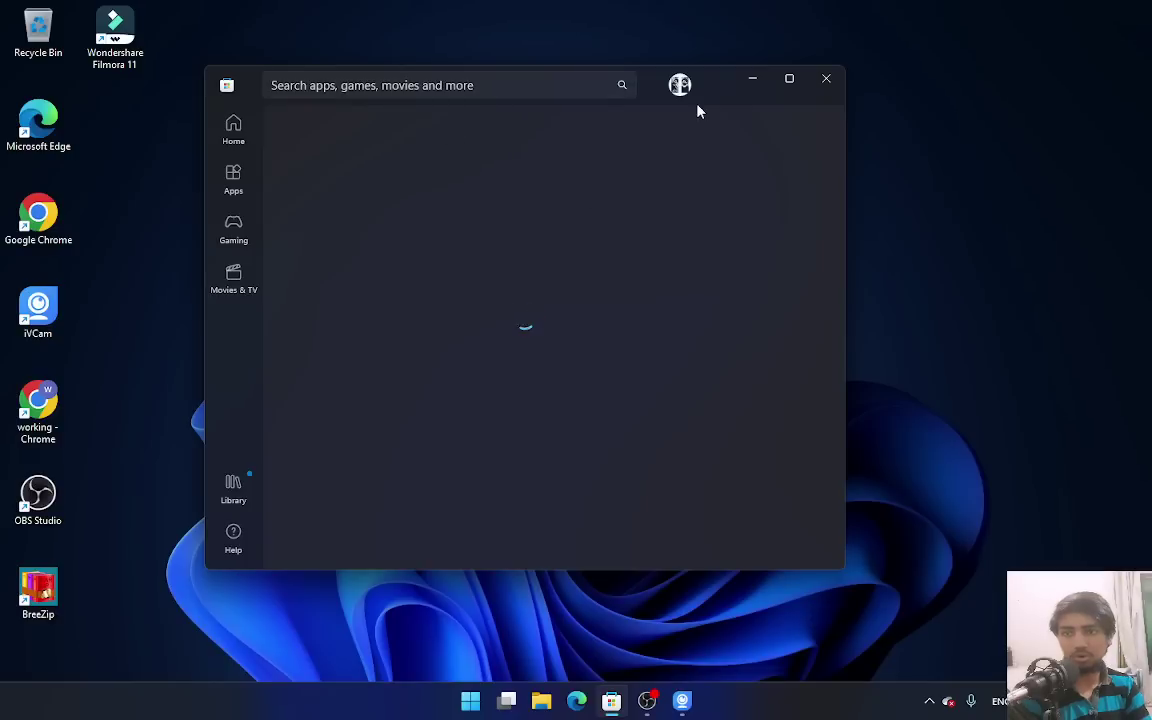
{"action": "left_click_drag", "start_coordinate": [712, 98], "coordinate": [742, 87]}
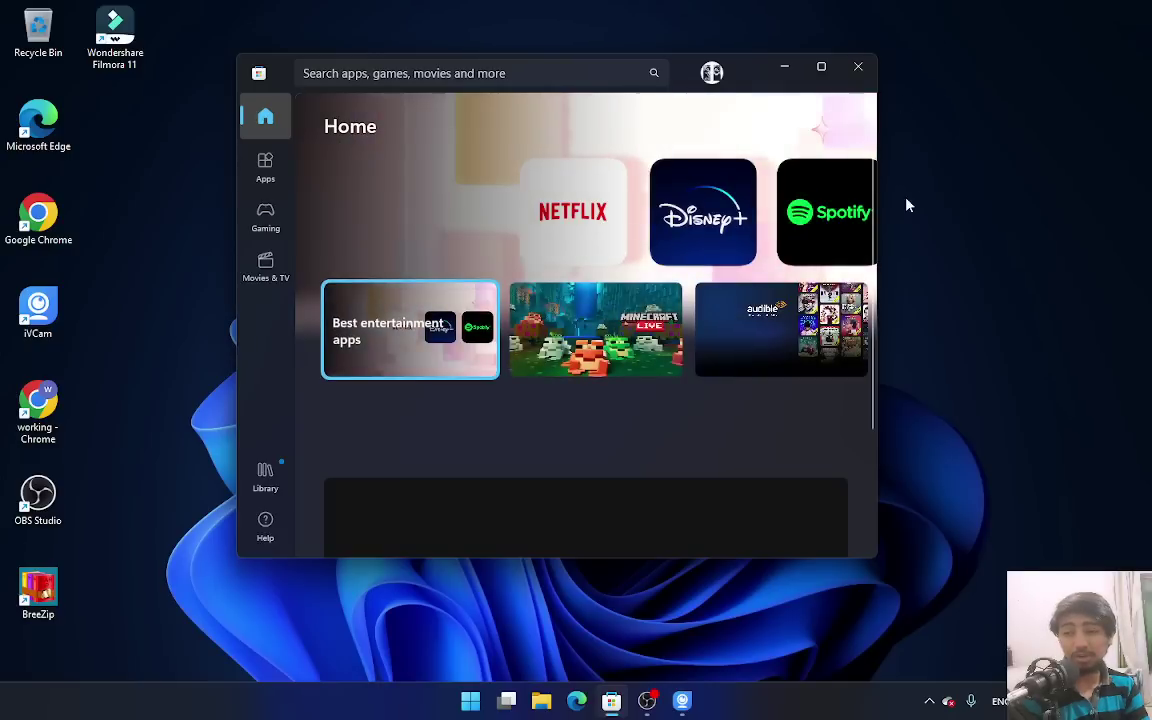
{"action": "scroll", "coordinate": [871, 203], "scroll_direction": "down", "scroll_amount": 1}
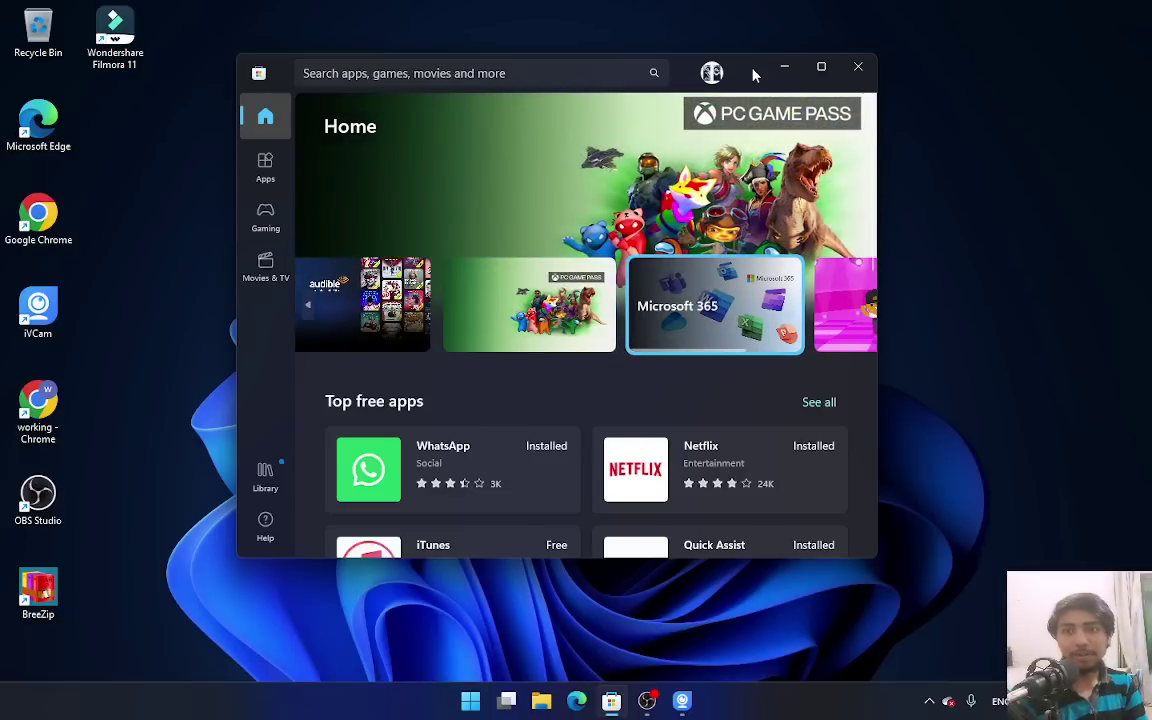
{"action": "left_click_drag", "start_coordinate": [754, 75], "coordinate": [788, 53]}
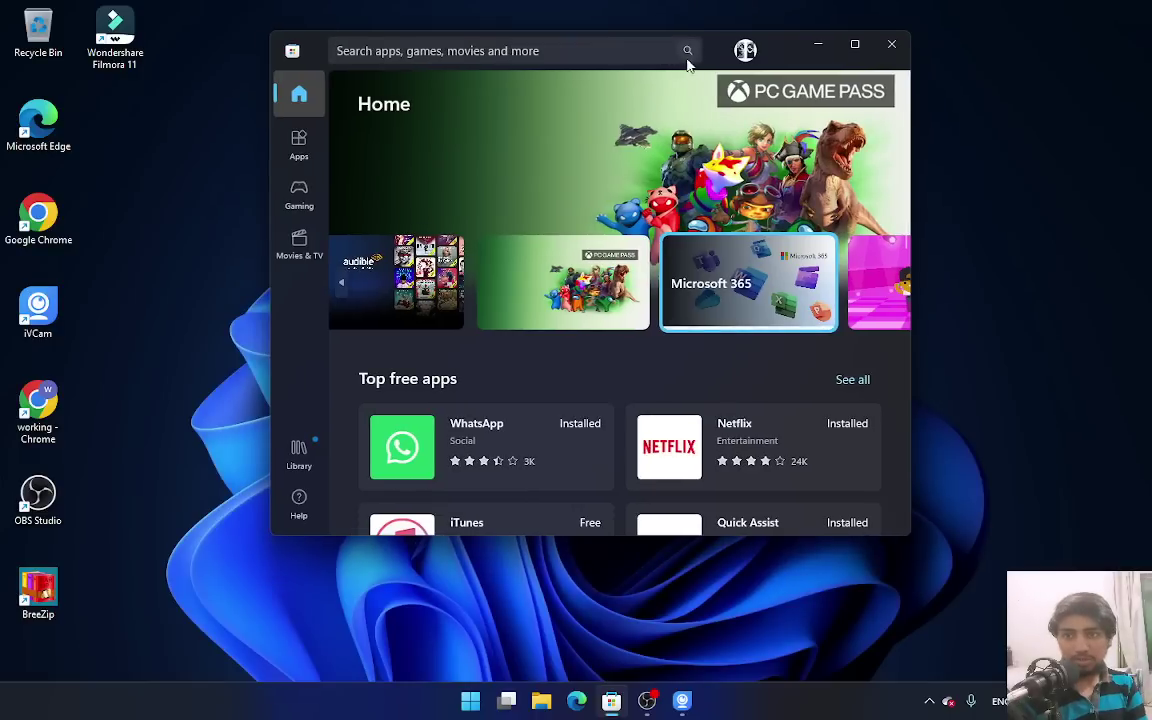
View the signed-in account's options in the Store, close them and shift the window slightly.
{"action": "left_click", "coordinate": [745, 50]}
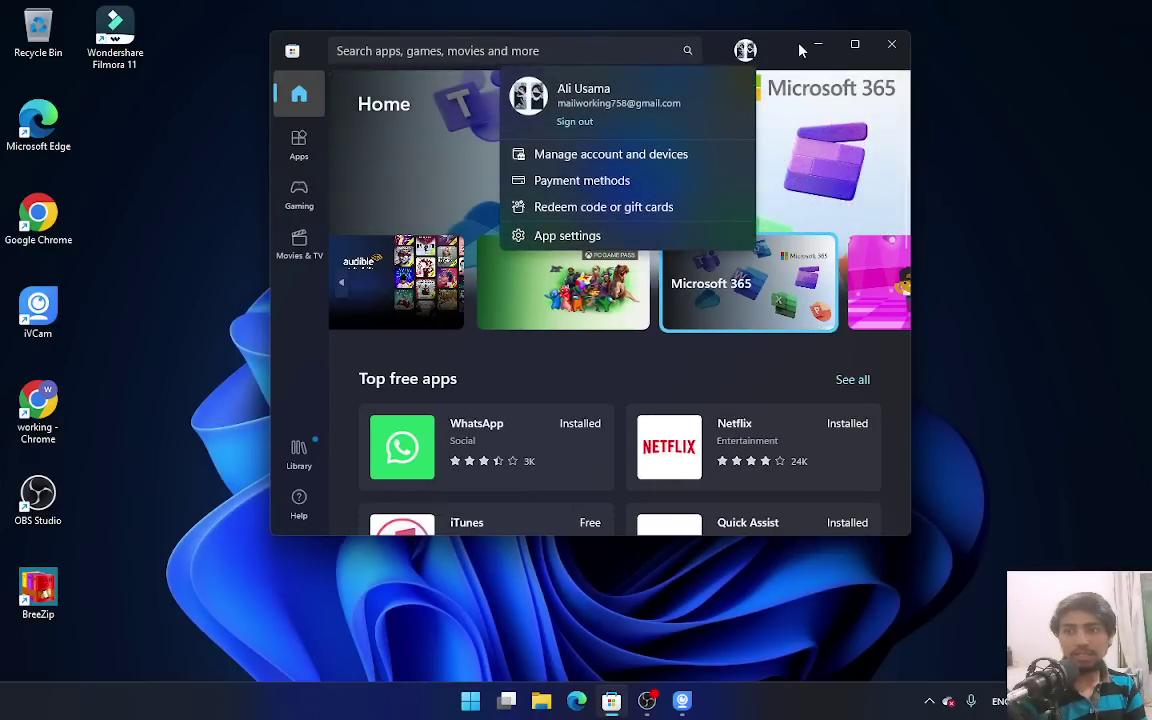
{"action": "left_click", "coordinate": [745, 50]}
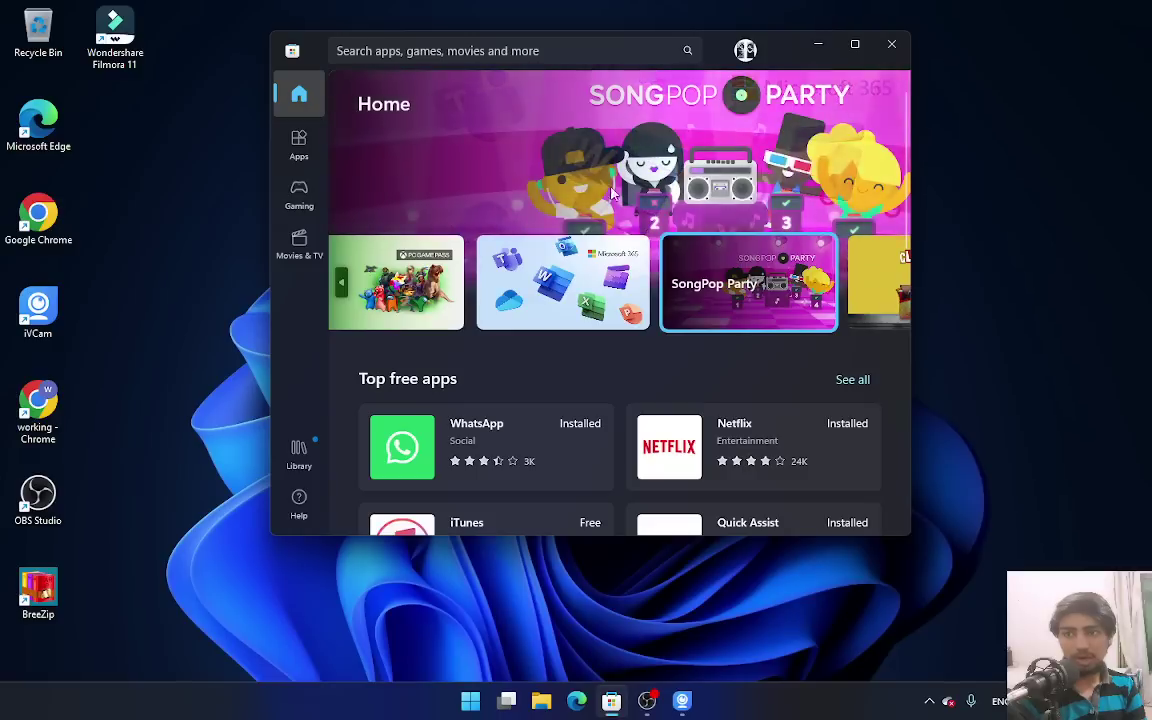
{"action": "left_click_drag", "start_coordinate": [784, 58], "coordinate": [812, 47]}
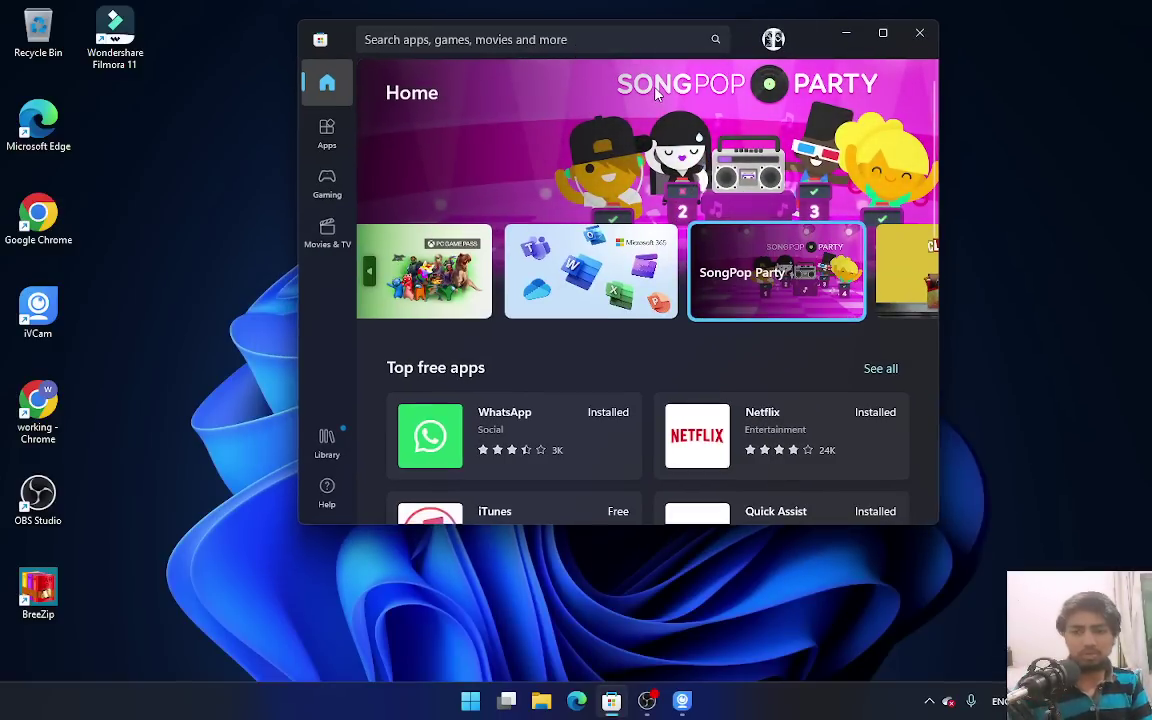
Search the Store for skype and look at the Skype app's listing.
{"action": "left_click", "coordinate": [595, 38]}
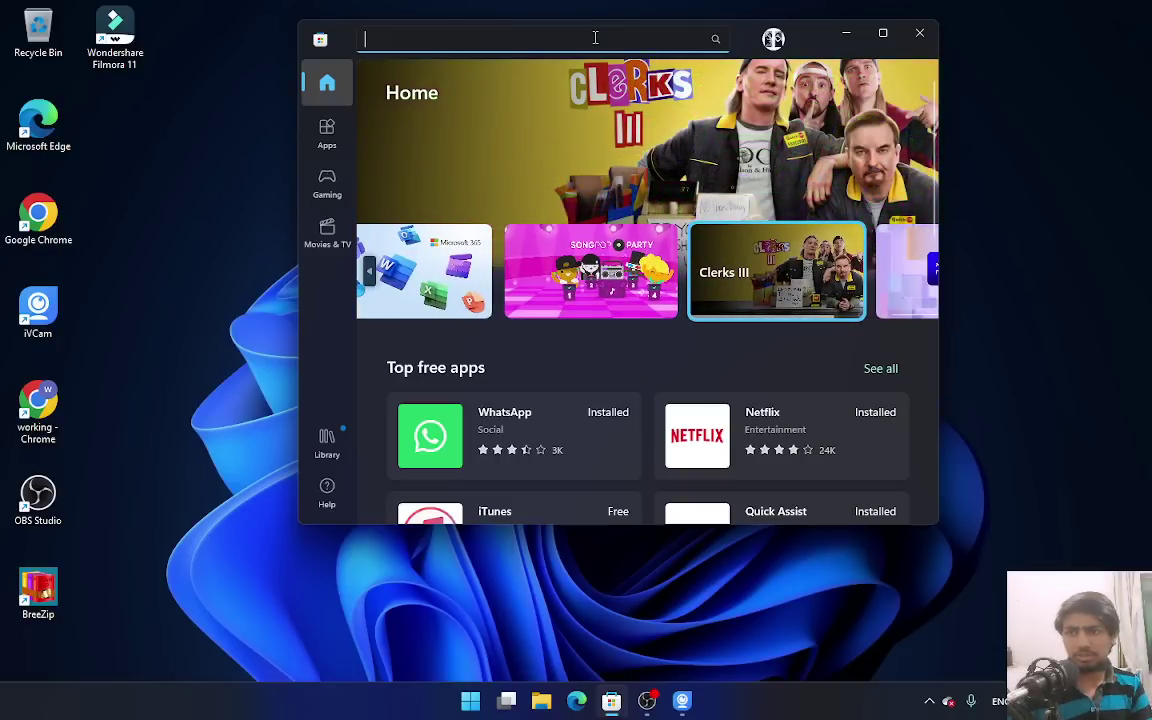
{"action": "type", "text": "skype"}
{"action": "key", "text": "Return"}
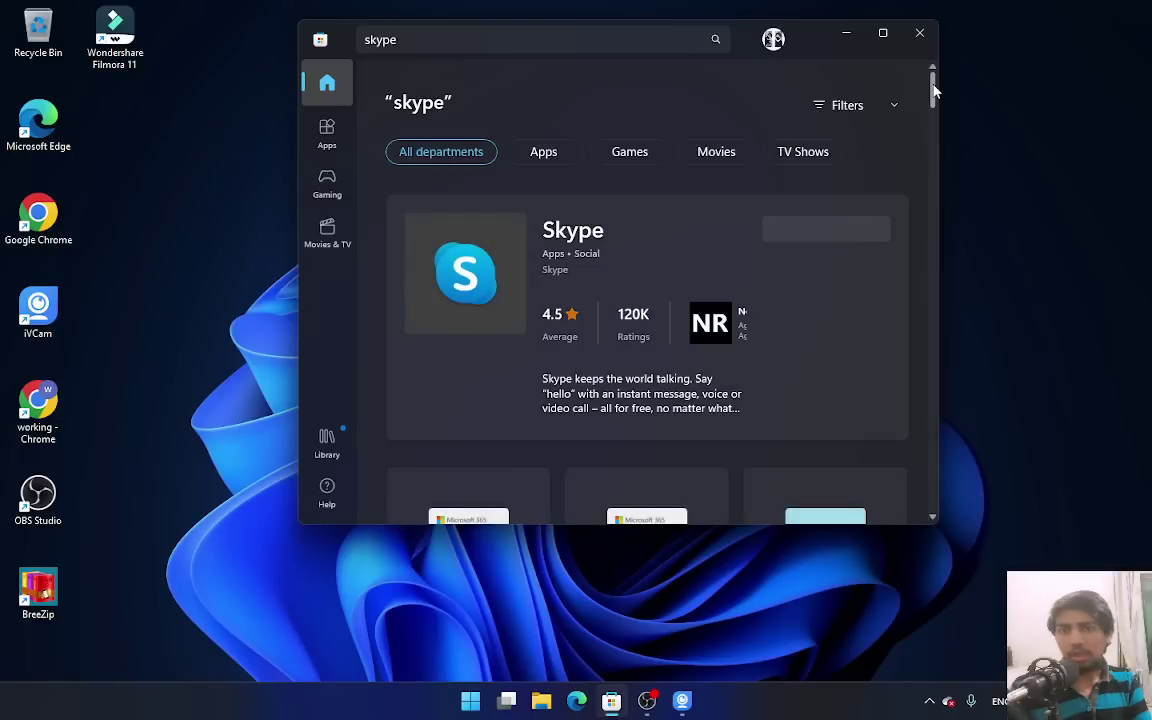
{"action": "scroll", "coordinate": [935, 90], "scroll_direction": "down", "scroll_amount": 1}
{"action": "scroll", "coordinate": [933, 100], "scroll_direction": "up", "scroll_amount": 1}
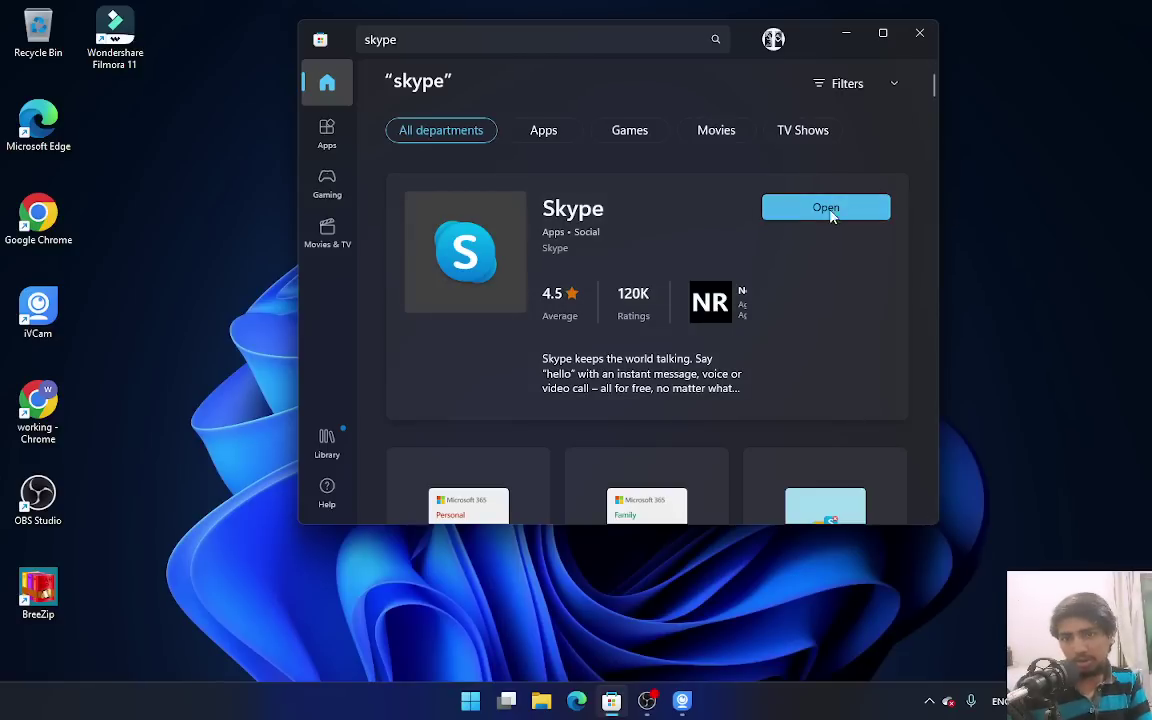
Replace the search text with netflix and run the Store search.
{"action": "left_click", "coordinate": [461, 40]}
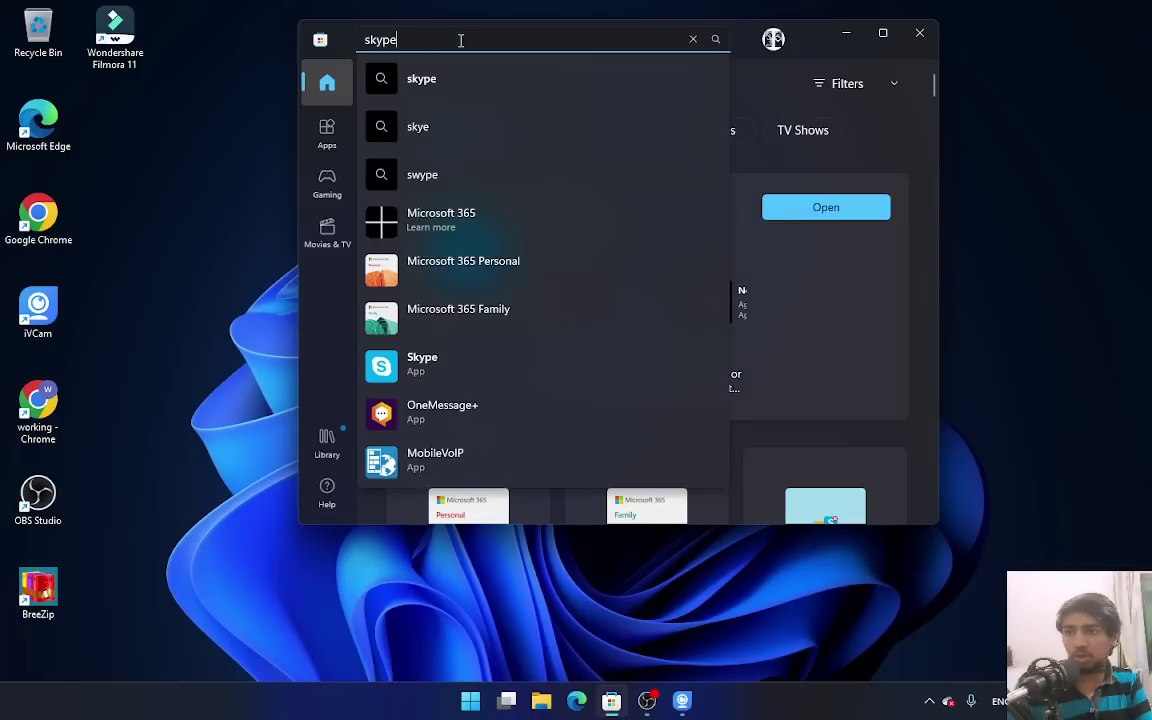
{"action": "key", "text": "BackSpace"}
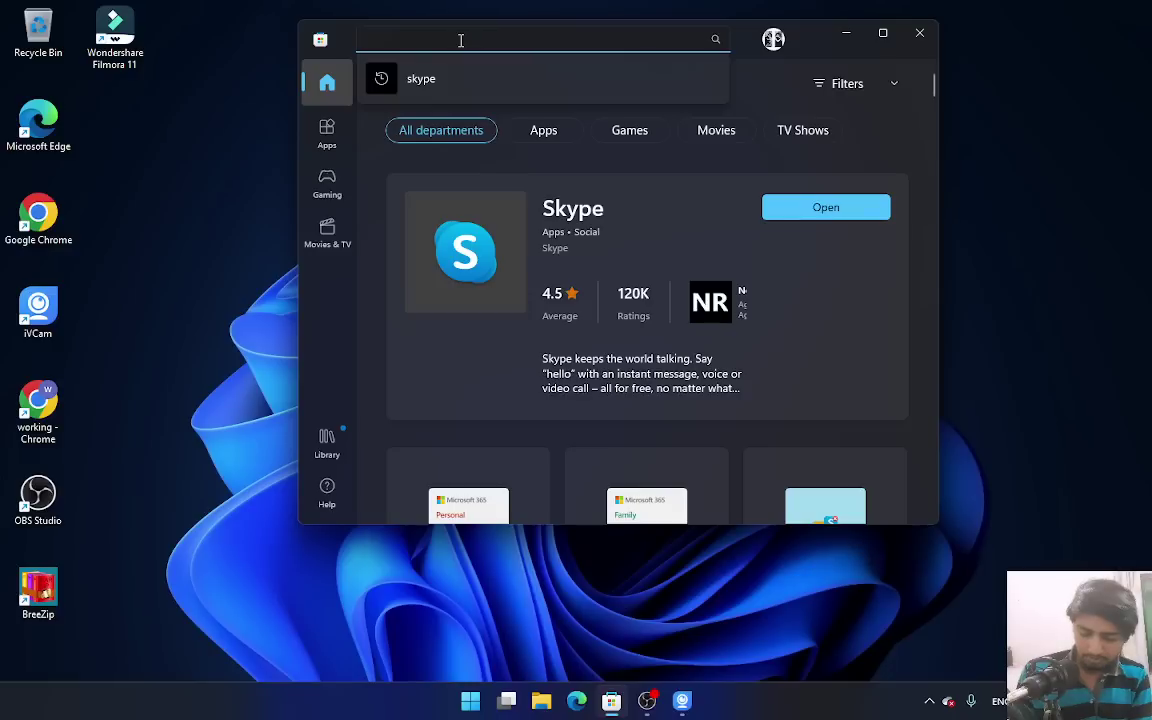
{"action": "type", "text": "ent"}
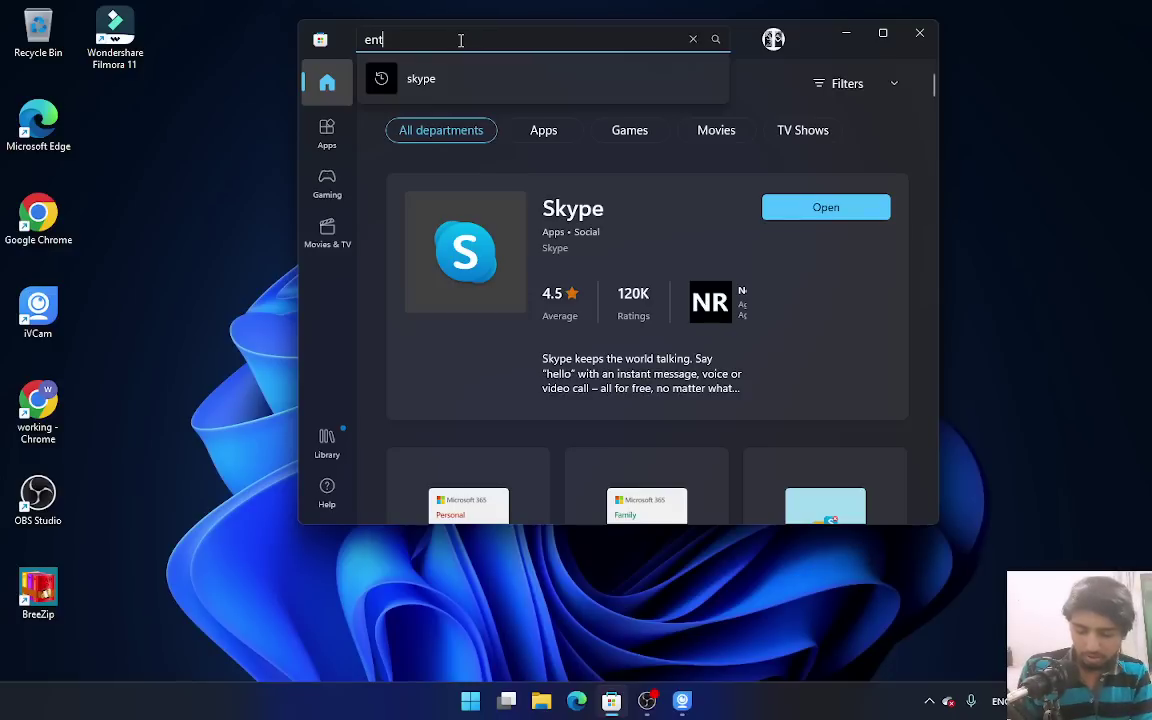
{"action": "type", "text": "f;ix"}
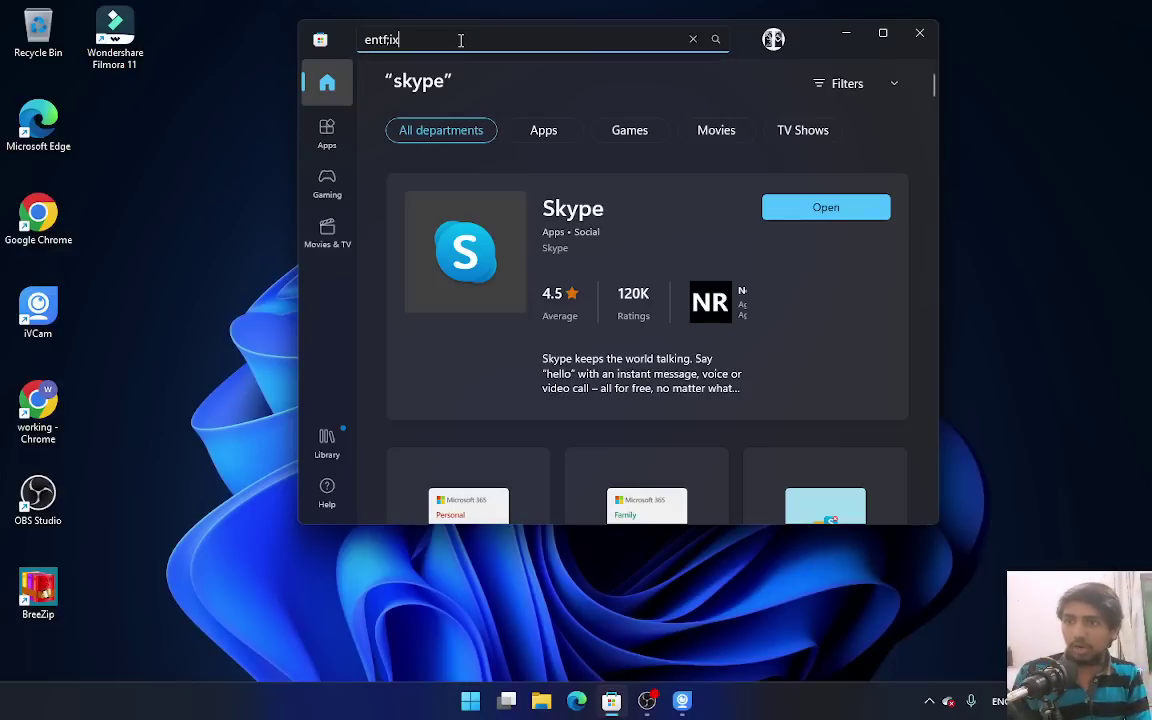
{"action": "key", "text": "ctrl+a"}
{"action": "key", "text": "BackSpace"}
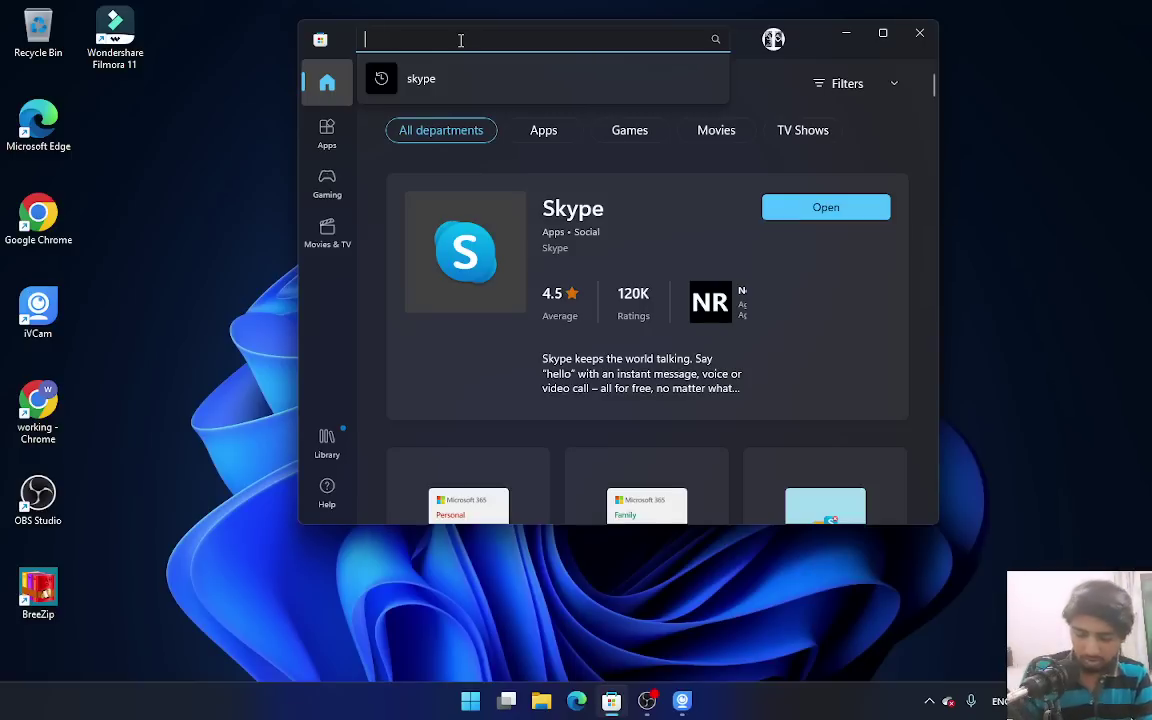
{"action": "type", "text": "netflix"}
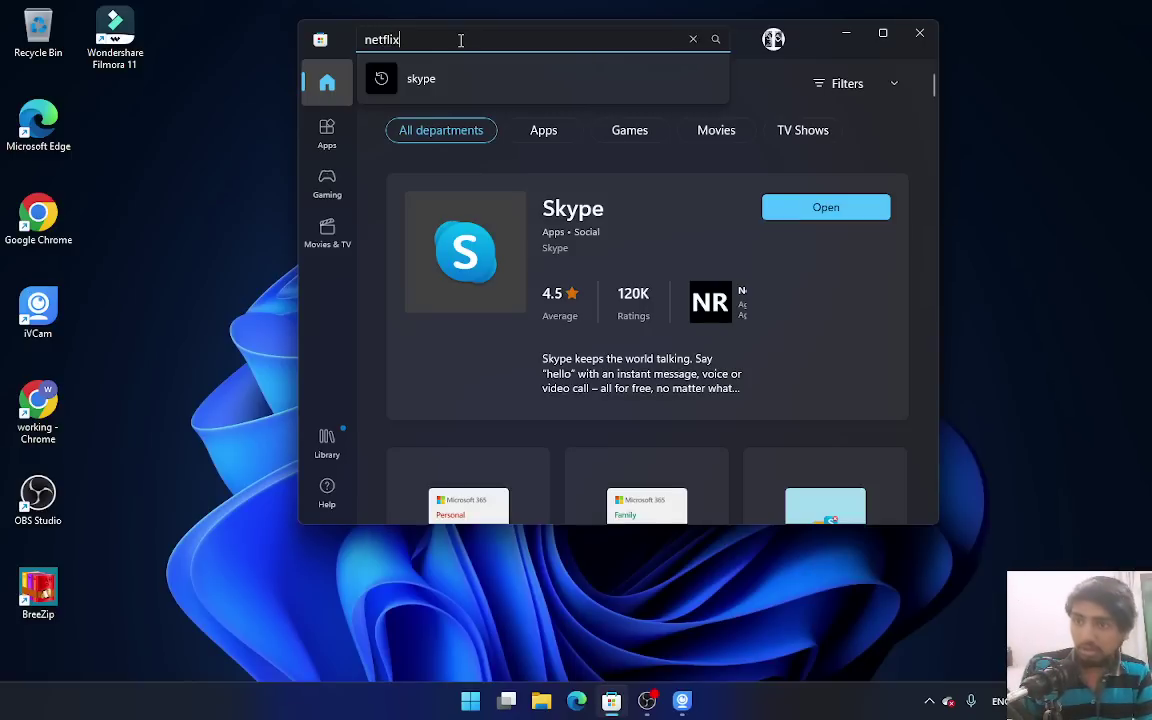
{"action": "key", "text": "Return"}
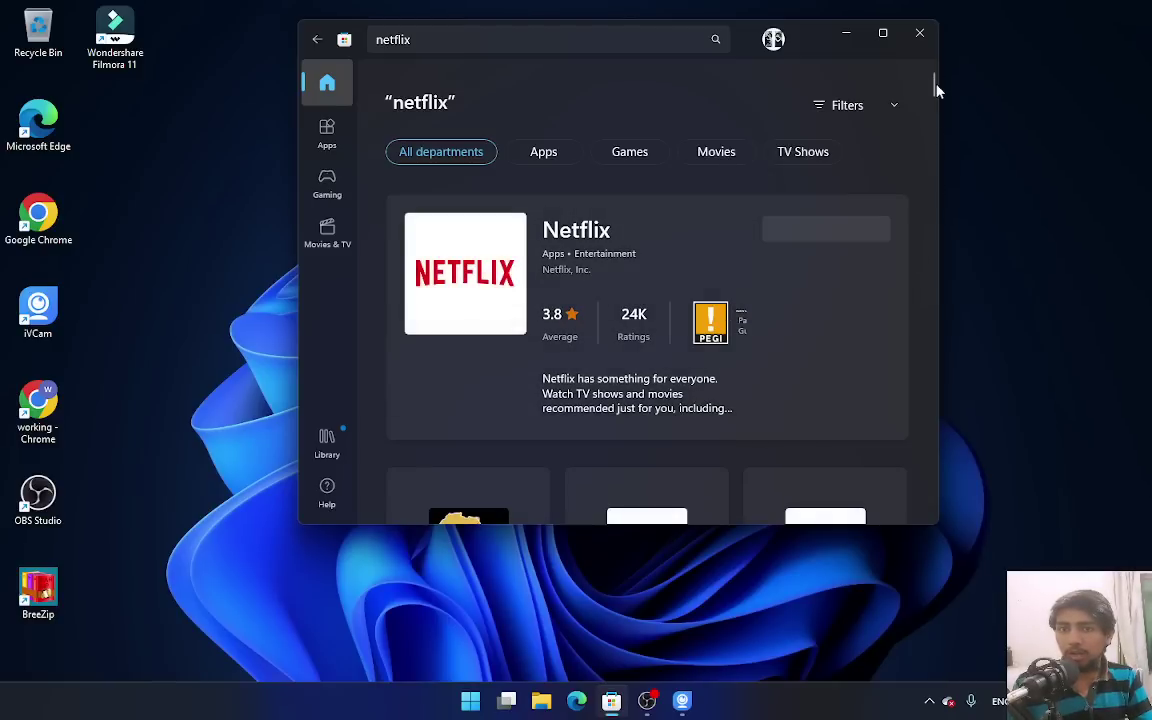
Open the African Full Movies app page from the netflix results and start its download.
{"action": "scroll", "coordinate": [934, 88], "scroll_direction": "down", "scroll_amount": 2}
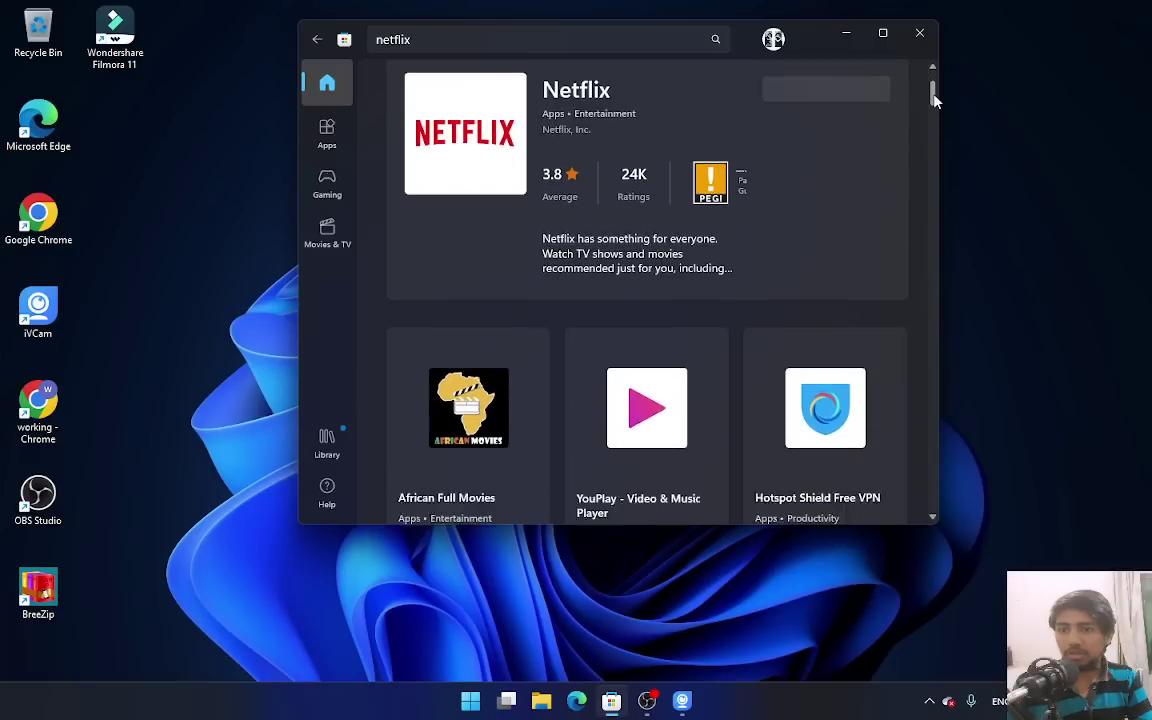
{"action": "mouse_move", "coordinate": [934, 92]}
{"action": "left_mouse_down"}
{"action": "mouse_move", "coordinate": [940, 146]}
{"action": "mouse_move", "coordinate": [940, 80]}
{"action": "mouse_move", "coordinate": [933, 108]}
{"action": "left_mouse_up"}
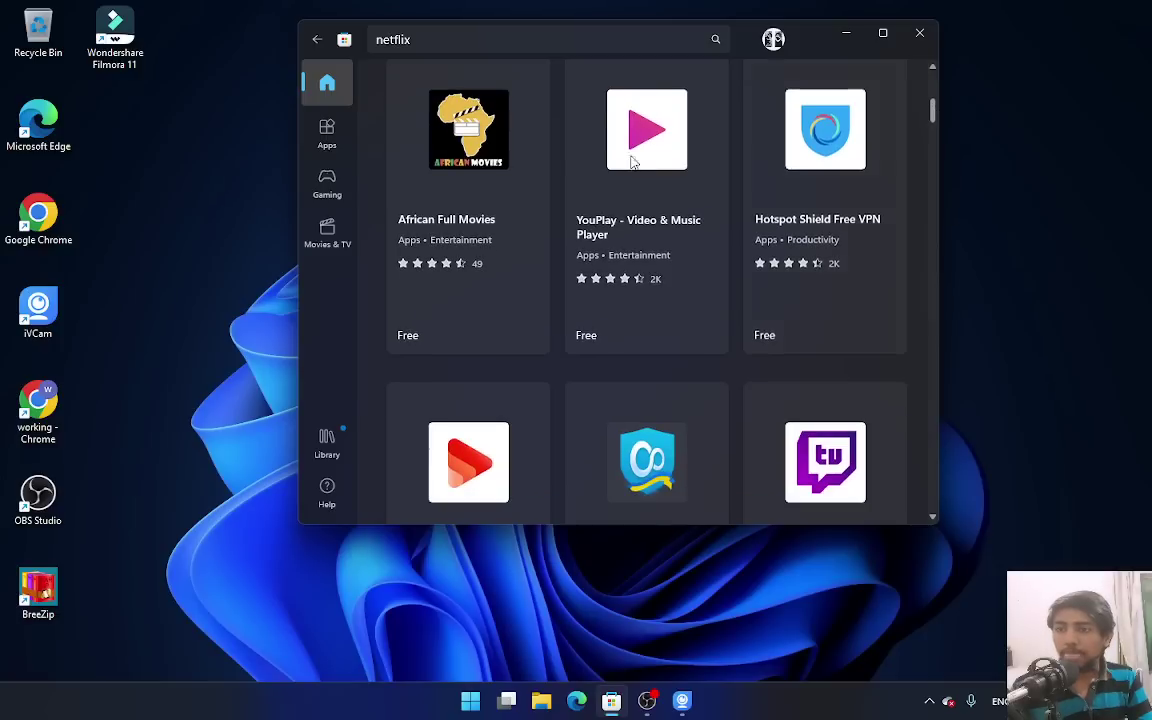
{"action": "left_click", "coordinate": [420, 100]}
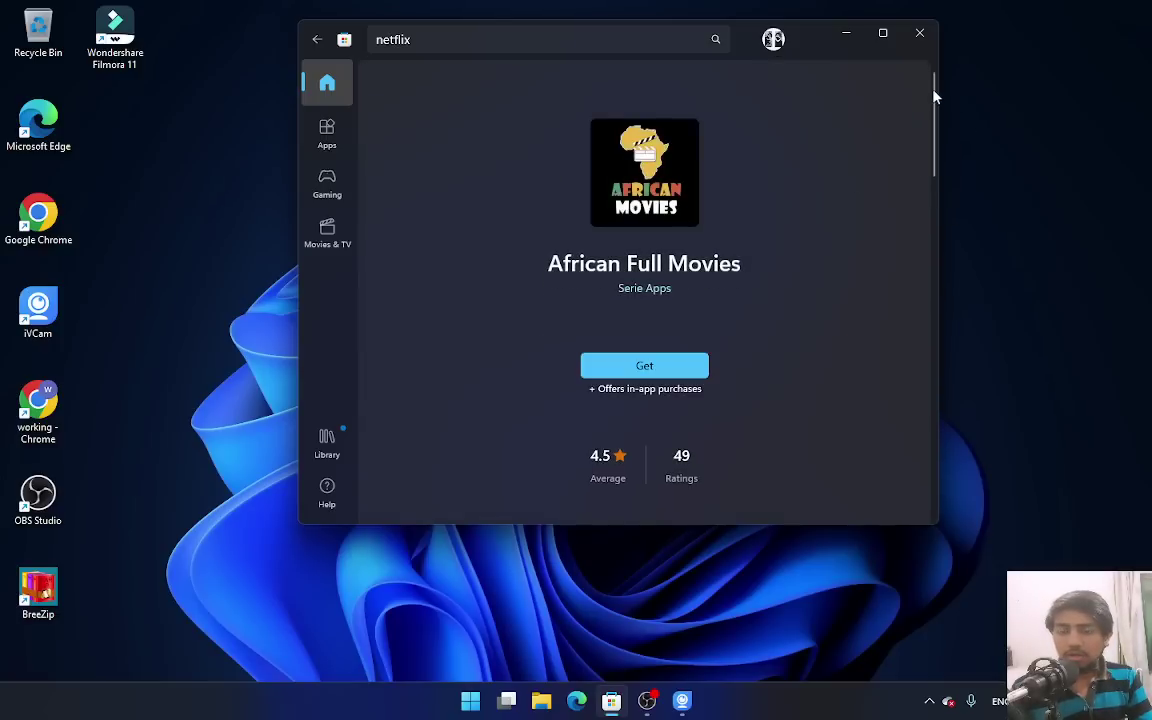
{"action": "left_click_drag", "start_coordinate": [931, 93], "coordinate": [933, 103]}
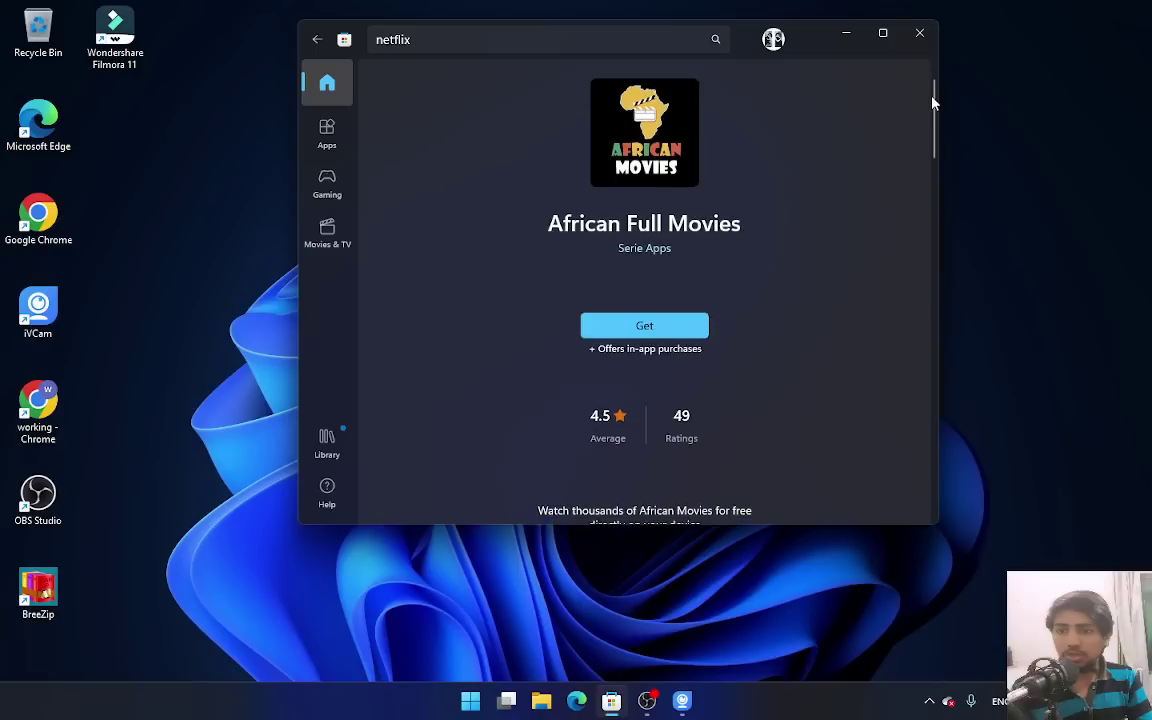
{"action": "left_click", "coordinate": [697, 330]}
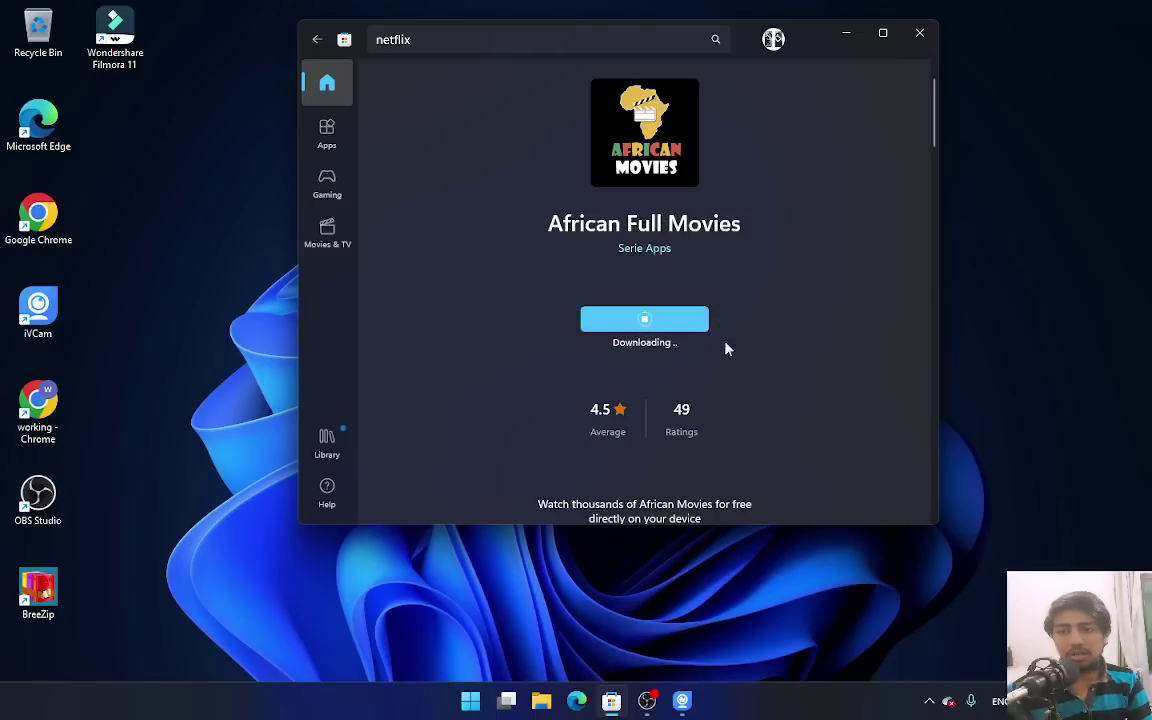
Check the African Full Movies download in the Library's updates and downloads list and open its app page.
{"action": "left_click", "coordinate": [338, 441]}
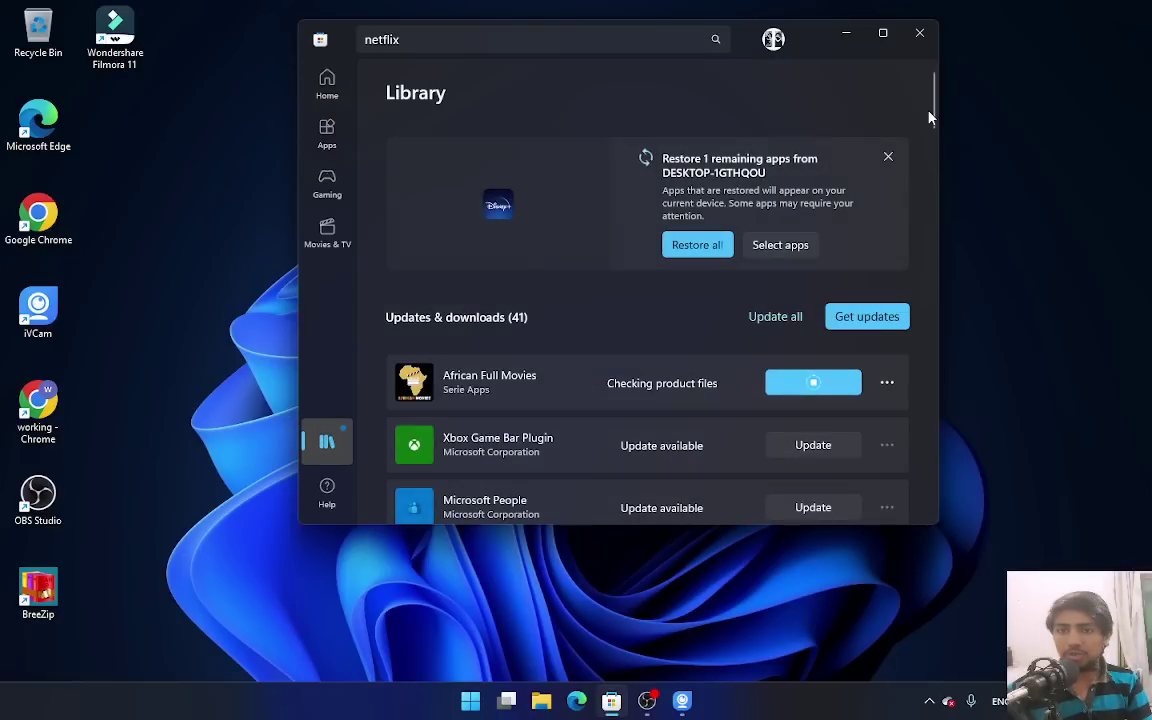
{"action": "scroll", "coordinate": [932, 100], "scroll_direction": "down", "scroll_amount": 2}
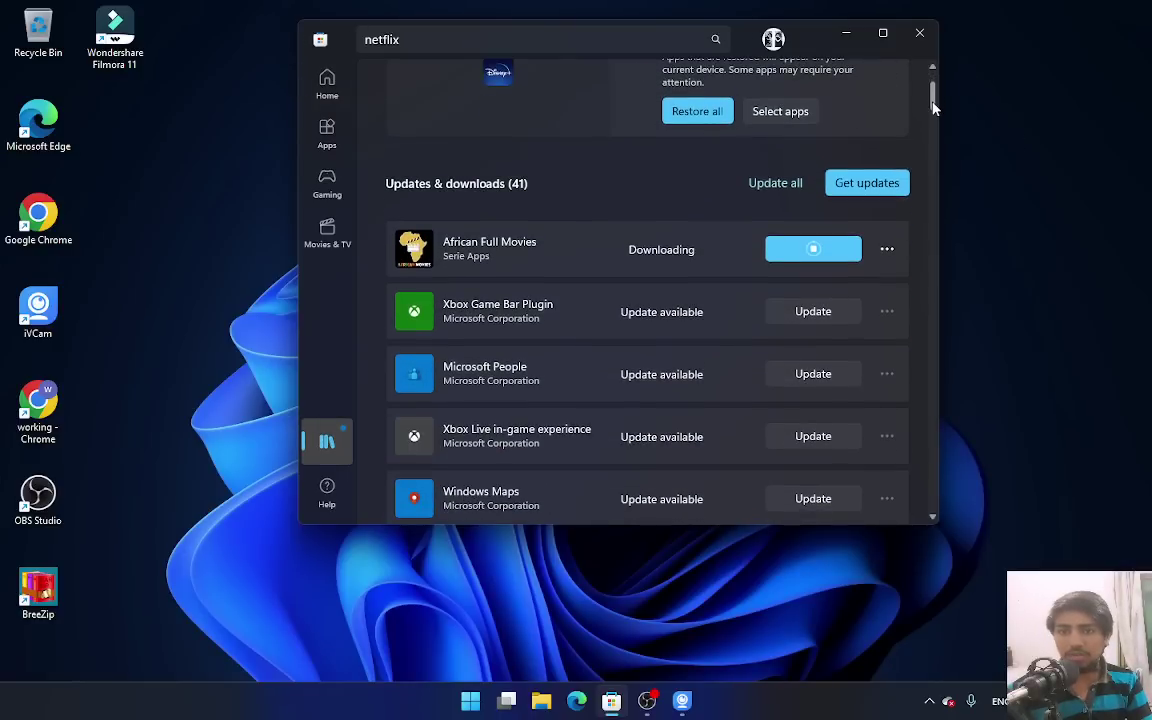
{"action": "scroll", "coordinate": [932, 107], "scroll_direction": "down", "scroll_amount": 1}
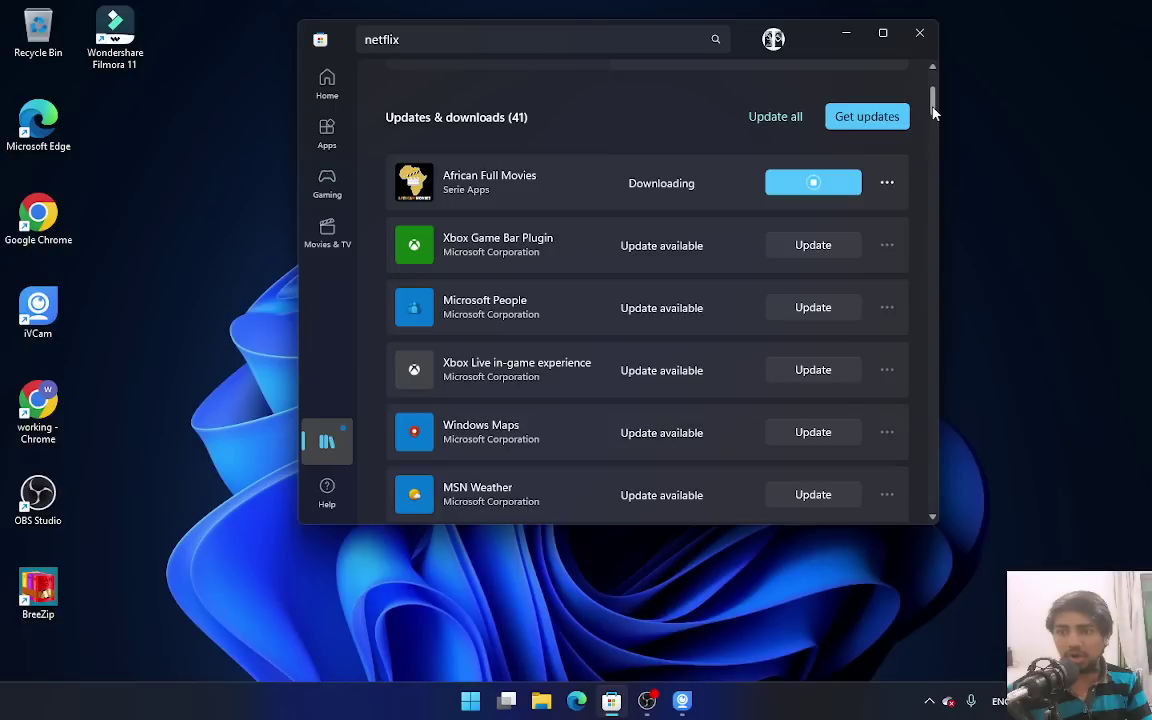
{"action": "left_click", "coordinate": [716, 199]}
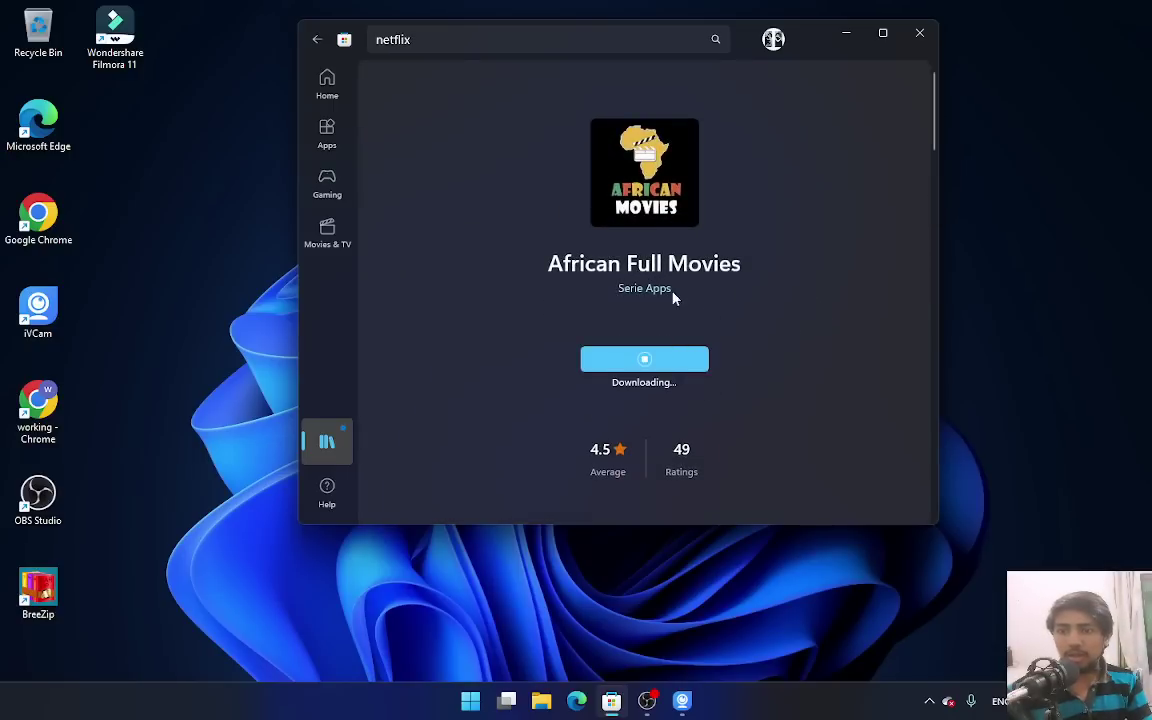
Return to the Library and dismiss the restore-apps offer by removing the app list.
{"action": "left_click", "coordinate": [317, 39]}
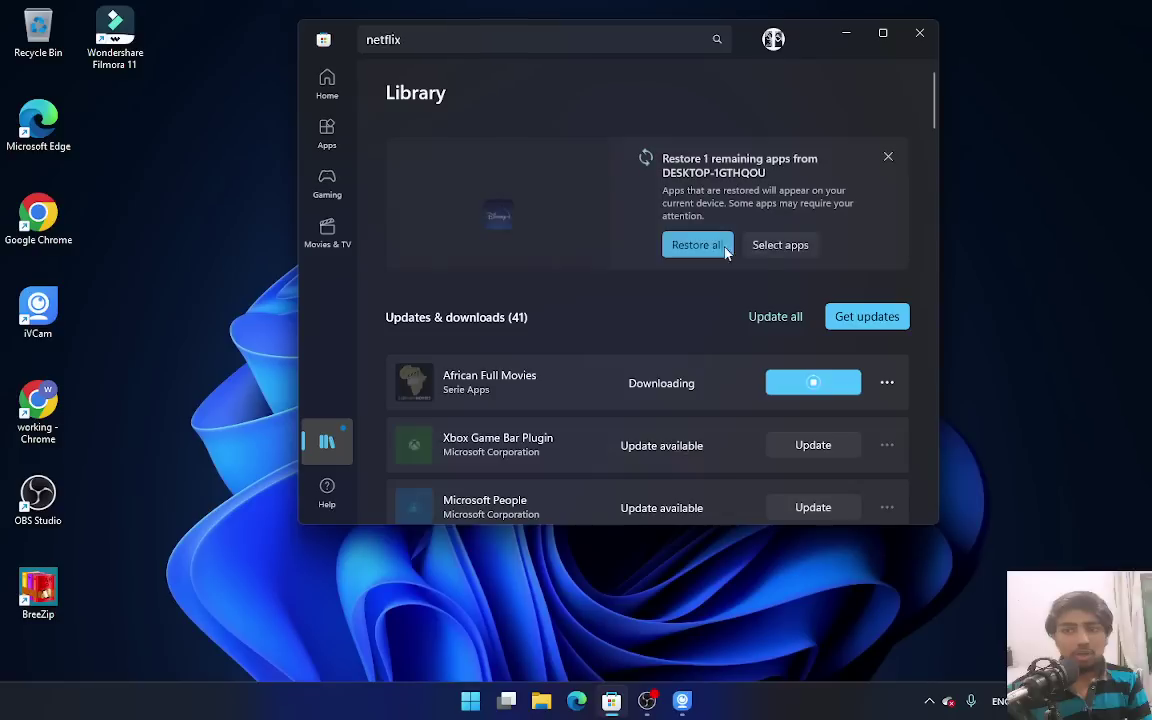
{"action": "left_click", "coordinate": [889, 158]}
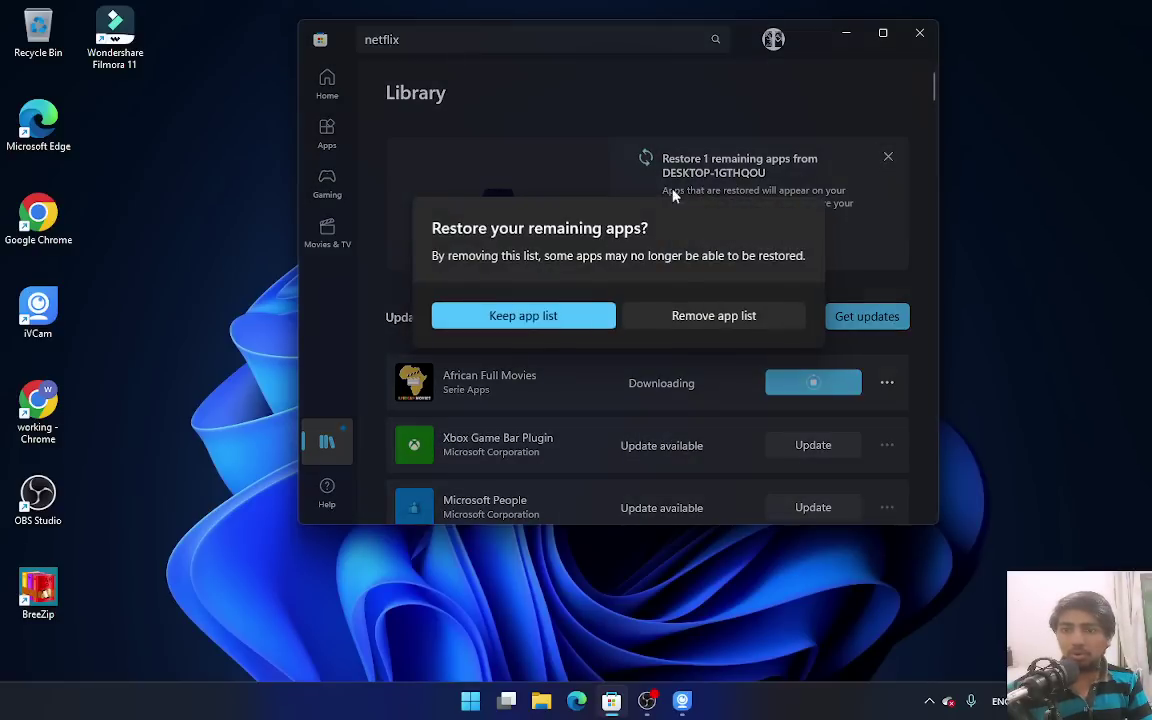
{"action": "left_click", "coordinate": [730, 312]}
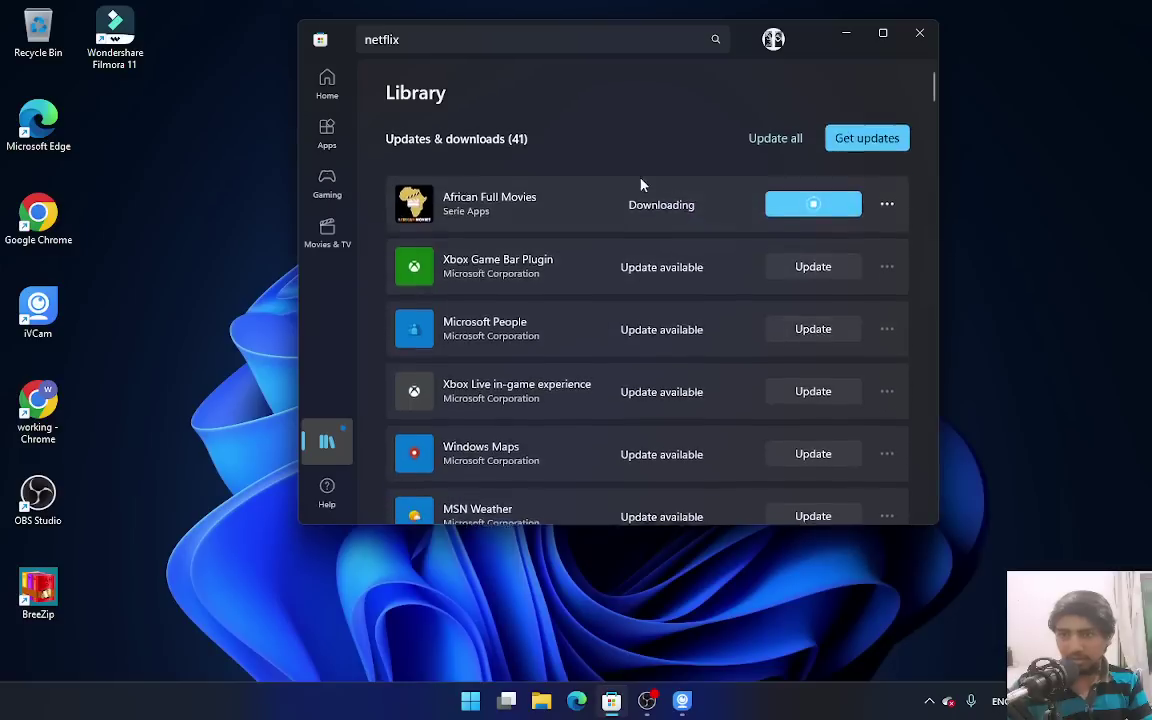
Clear the netflix search text, close the search suggestions and return to the Store's Home page.
{"action": "left_click", "coordinate": [558, 44]}
{"action": "key", "text": "ctrl+a"}
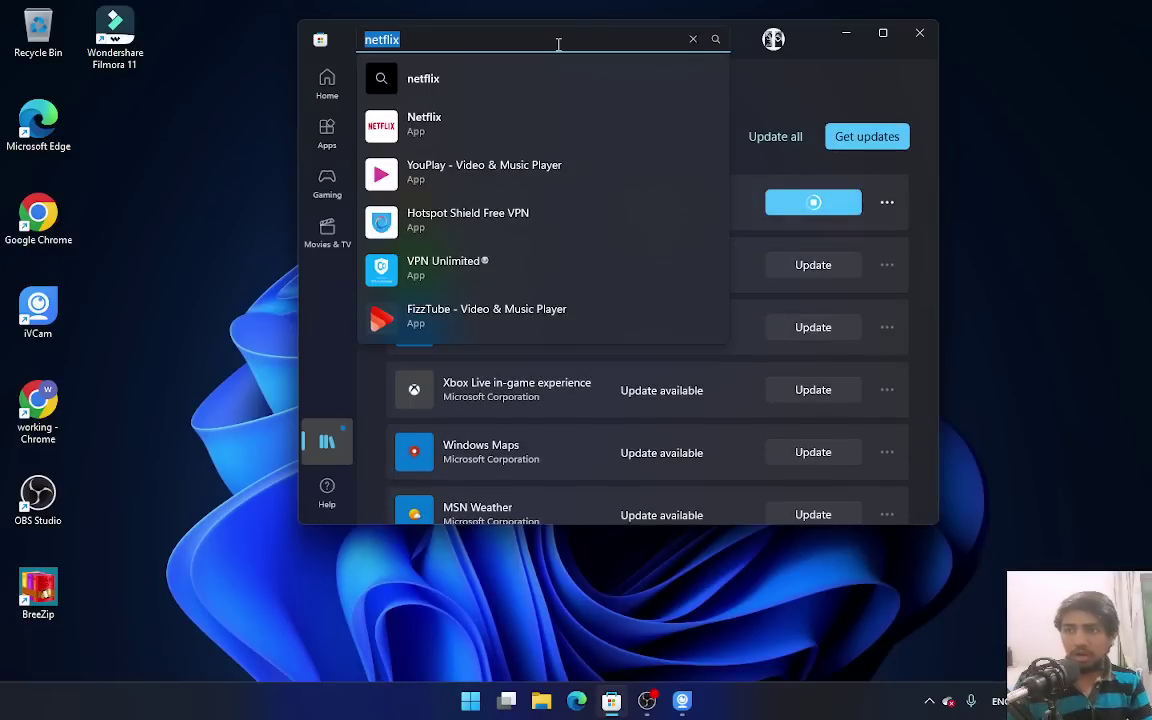
{"action": "key", "text": "BackSpace"}
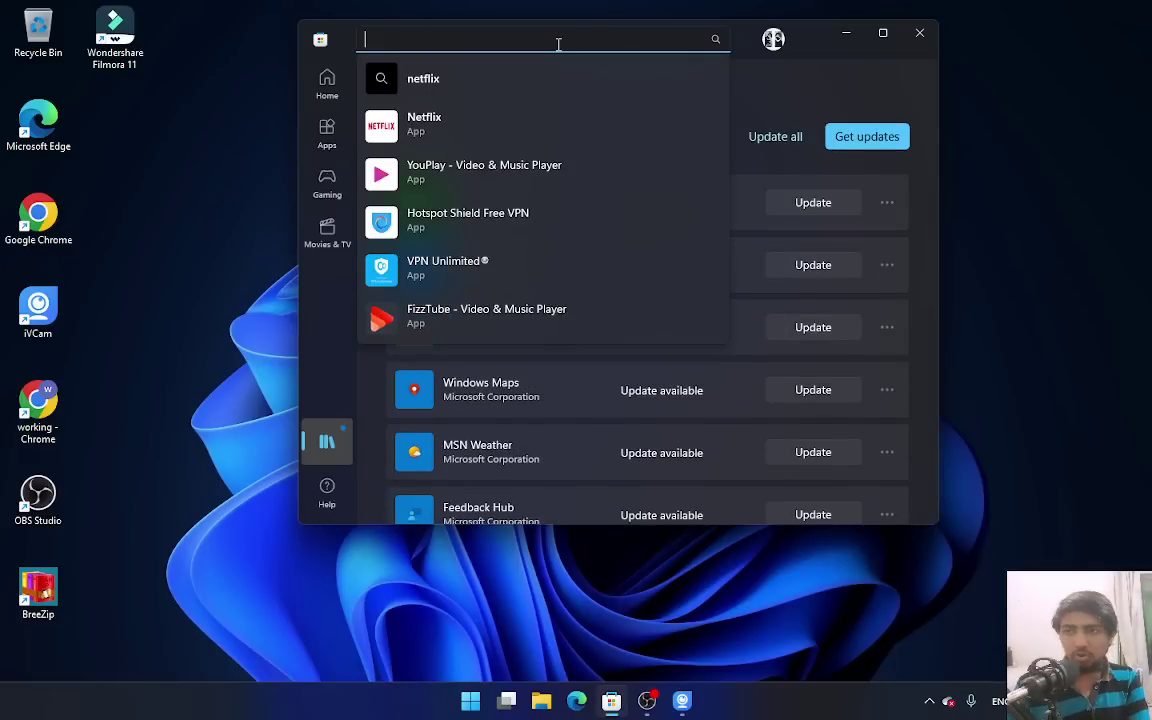
{"action": "left_click", "coordinate": [803, 105]}
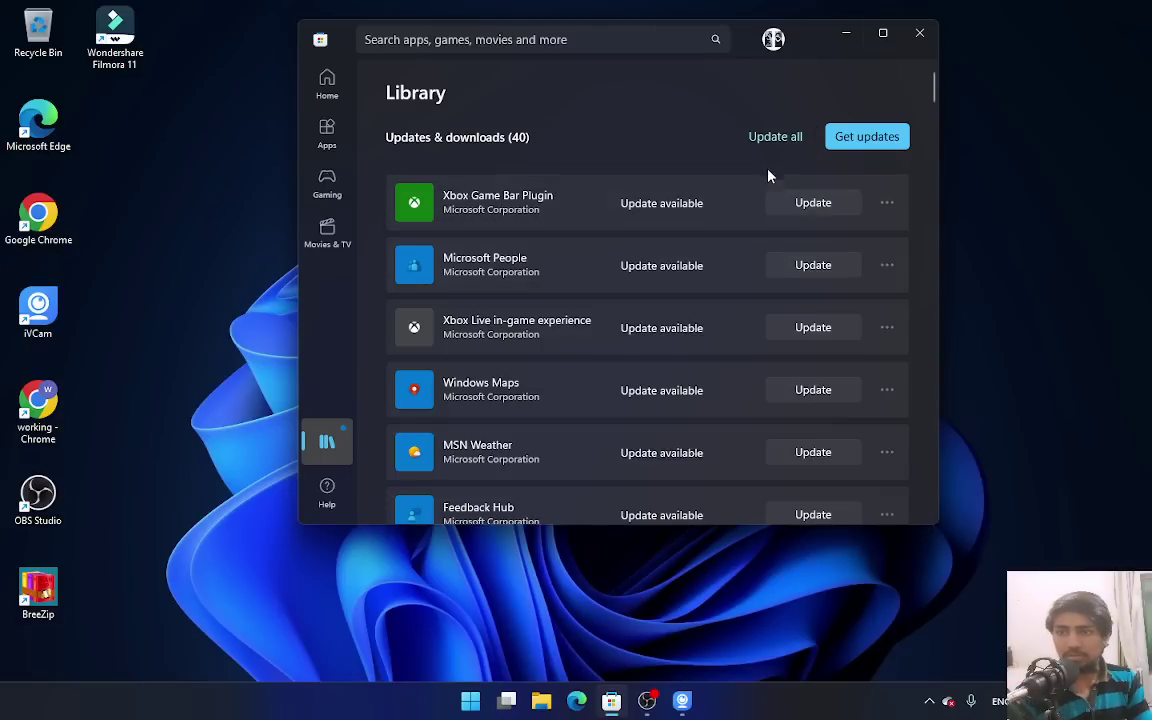
{"action": "left_click", "coordinate": [306, 74]}
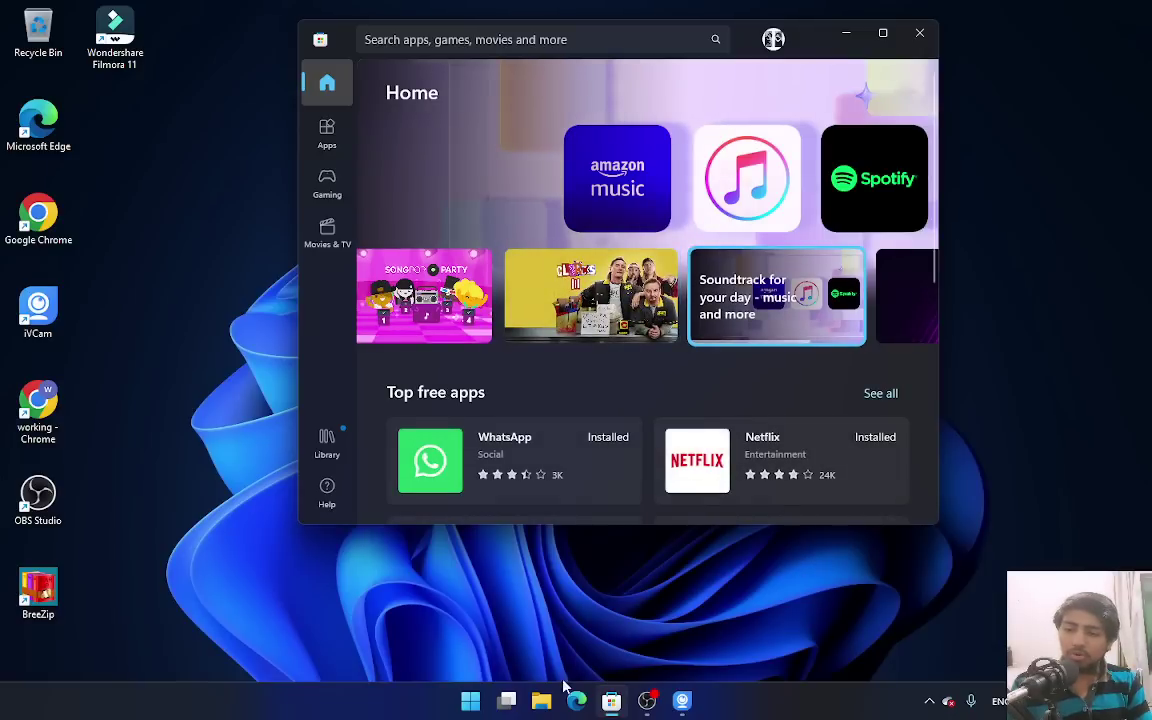
Check the recently added apps in the Windows Start menu, then close it.
{"action": "left_click", "coordinate": [471, 701]}
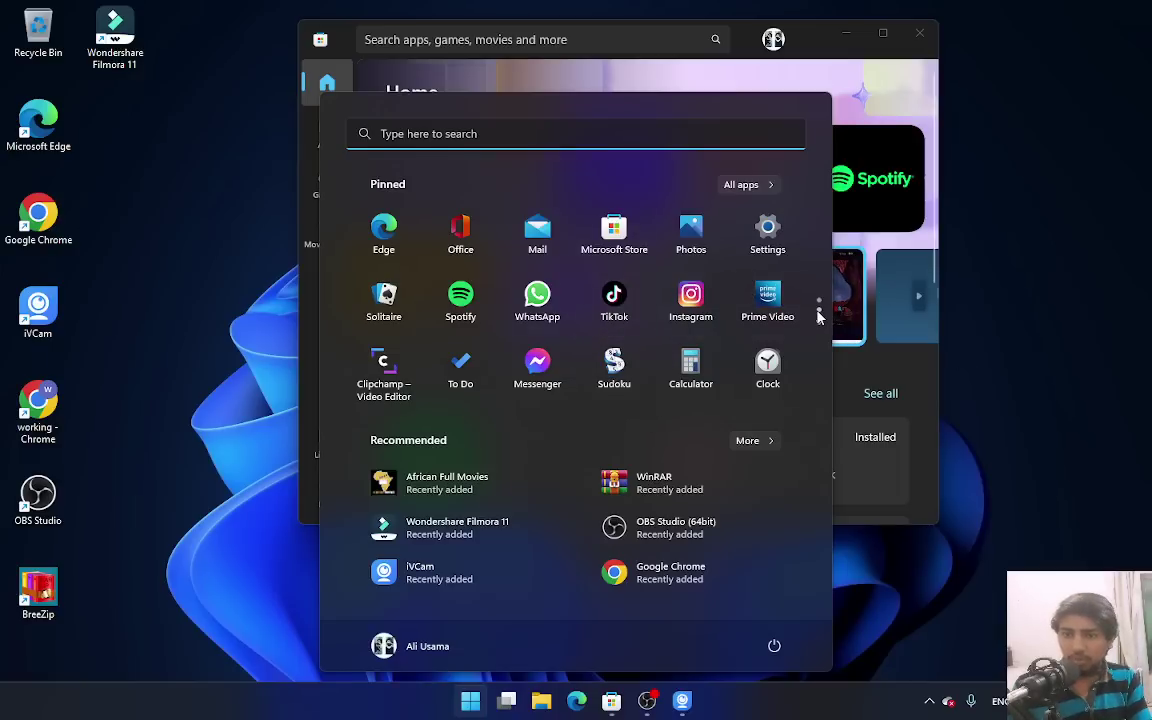
{"action": "left_click", "coordinate": [1035, 197]}
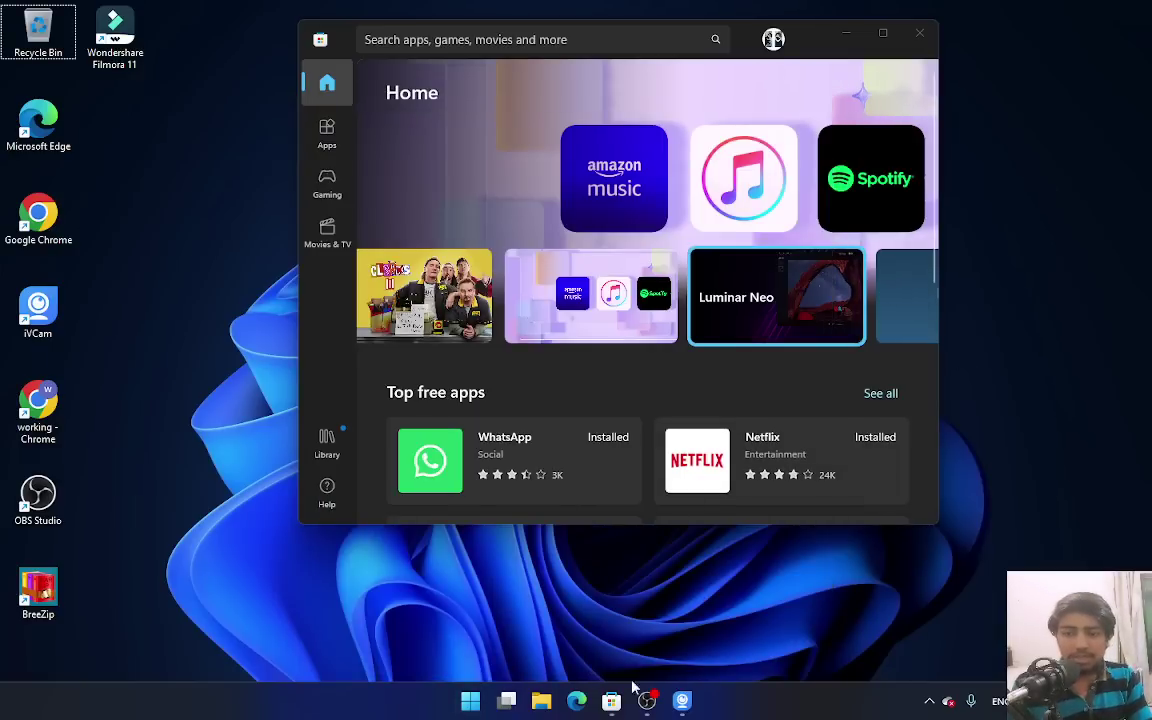
Switch to OBS Studio and move its window slightly up and to the left on the desktop.
{"action": "mouse_move", "coordinate": [647, 700]}
{"action": "left_click", "coordinate": [655, 592]}
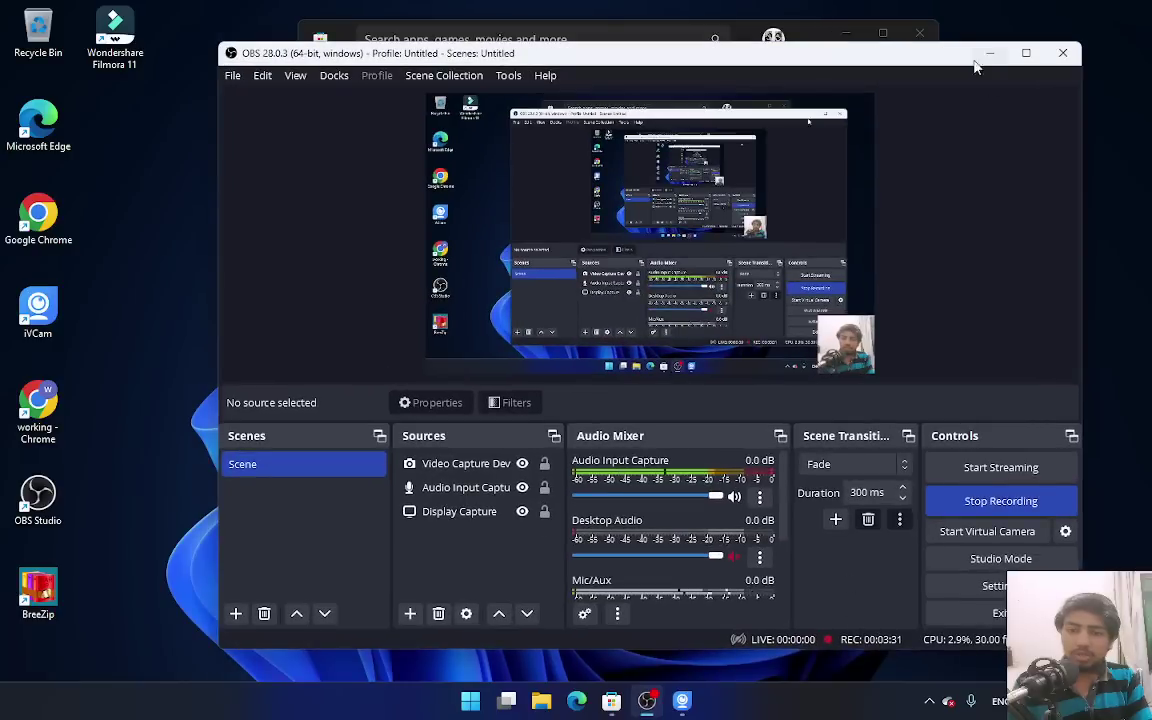
{"action": "left_click_drag", "start_coordinate": [872, 57], "coordinate": [838, 43]}
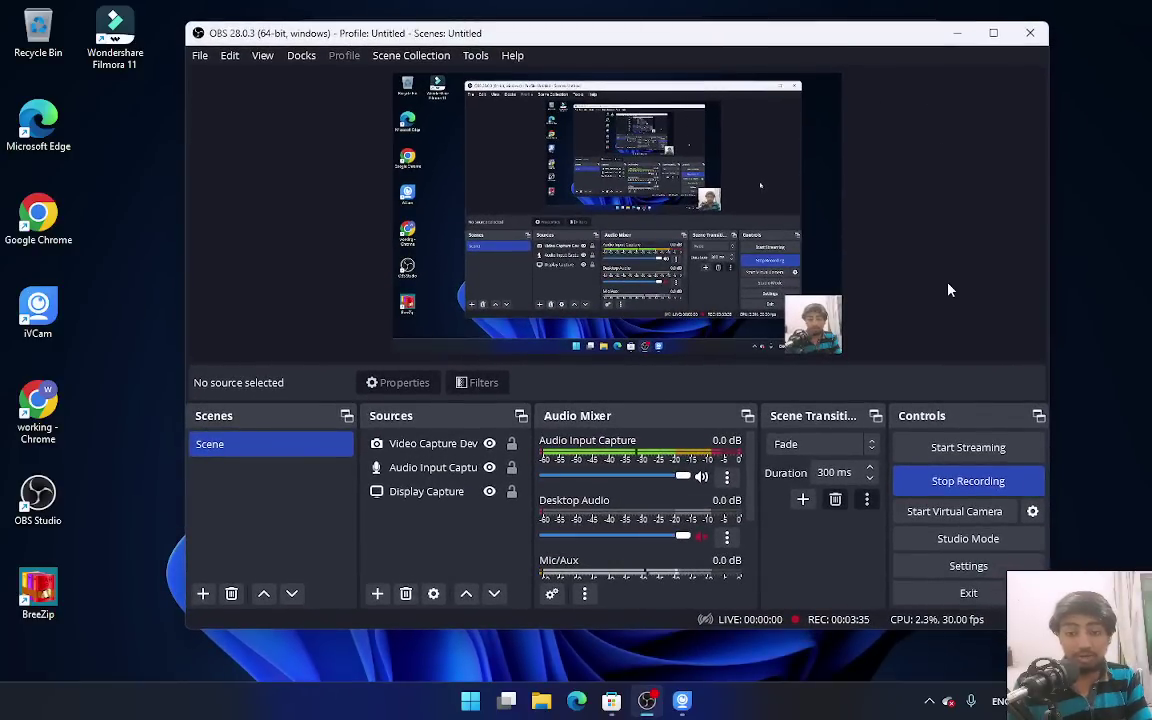